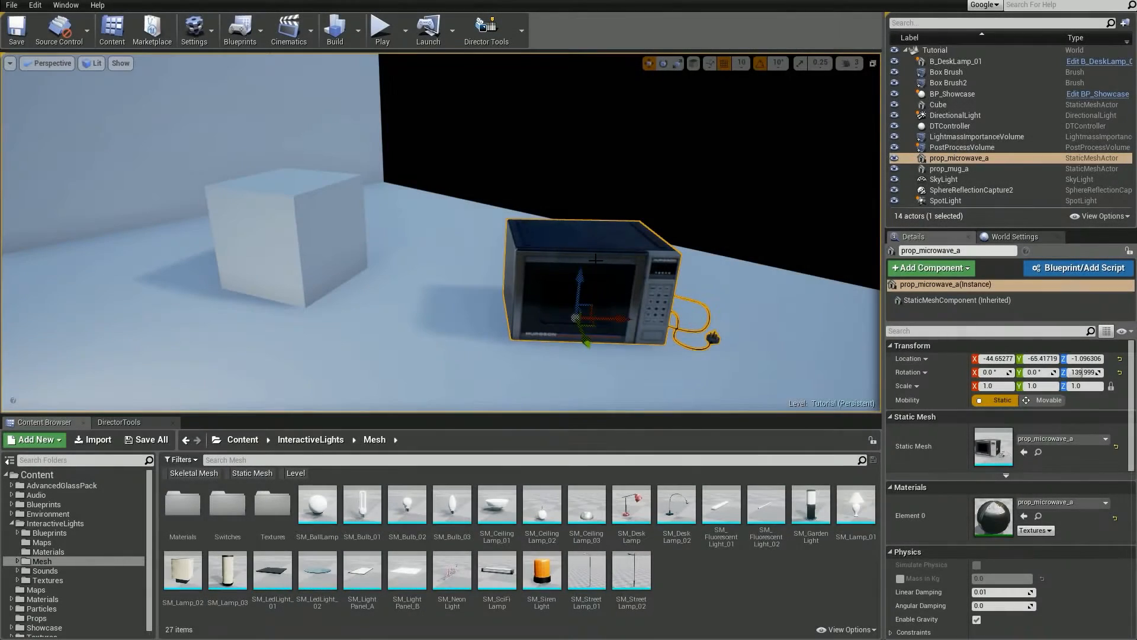
- Shift the microwave's temporary pivot near its lower front edge and scale the microwave uniformly to about 0.9
{"action": "middle_click_drag", "start_coordinate": [579, 281], "coordinate": [657, 340]}
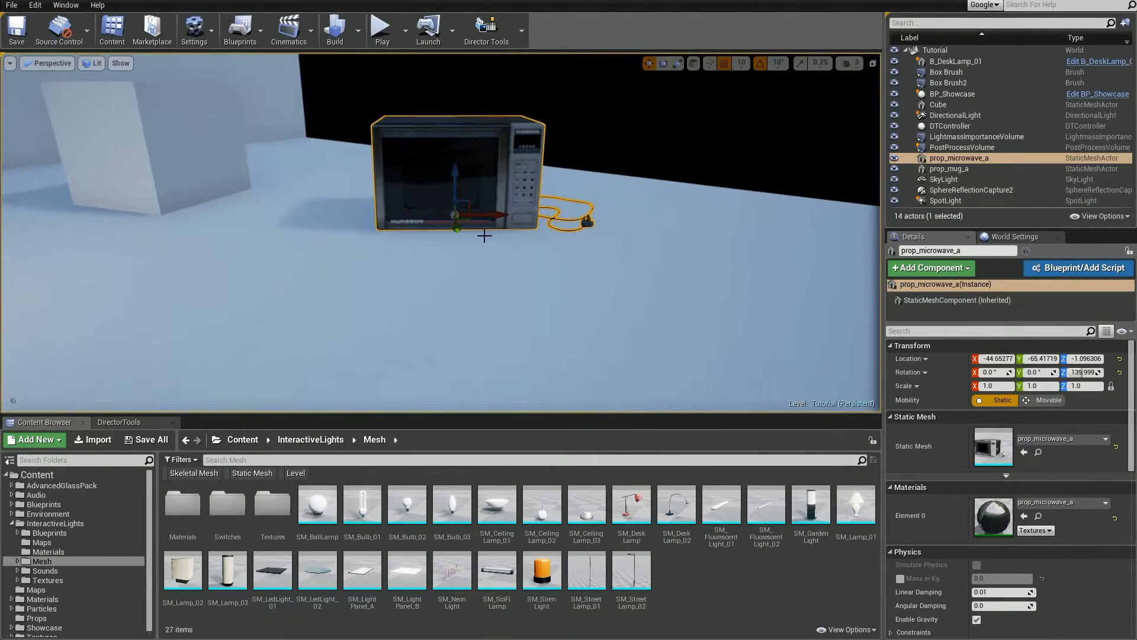
{"action": "left_click_drag", "start_coordinate": [466, 221], "coordinate": [484, 247]}
{"action": "right_click_drag", "start_coordinate": [490, 241], "coordinate": [462, 195]}
{"action": "middle_click_drag", "start_coordinate": [462, 195], "coordinate": [499, 266]}
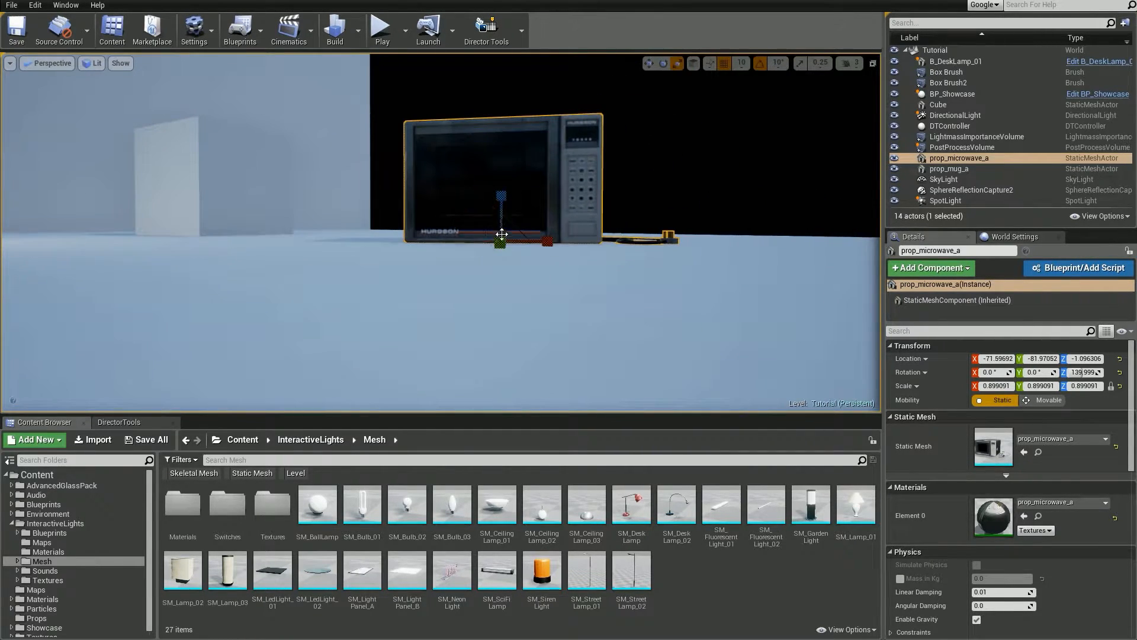
{"action": "right_click_drag", "start_coordinate": [530, 242], "coordinate": [499, 259]}
{"action": "key", "text": "w"}
- Select the cube and focus the view on it
{"action": "left_click", "coordinate": [313, 252]}
{"action": "key", "text": "f"}
{"action": "right_click_drag", "start_coordinate": [374, 256], "coordinate": [356, 255]}
- Try a uniform scale on the selected object and undo it
{"action": "key", "text": "r"}
{"action": "mouse_move", "coordinate": [496, 237]}
{"action": "left_mouse_down"}
{"action": "mouse_move", "coordinate": [453, 261]}
{"action": "mouse_move", "coordinate": [519, 226]}
{"action": "mouse_move", "coordinate": [487, 242]}
{"action": "left_mouse_up"}
{"action": "key", "text": "ctrl+z"}
- Slide the cube's temporary pivot away from its default position in the perspective view
{"action": "right_click_drag", "start_coordinate": [487, 242], "coordinate": [532, 239]}
{"action": "key", "text": "s"}
{"action": "key", "text": "w"}
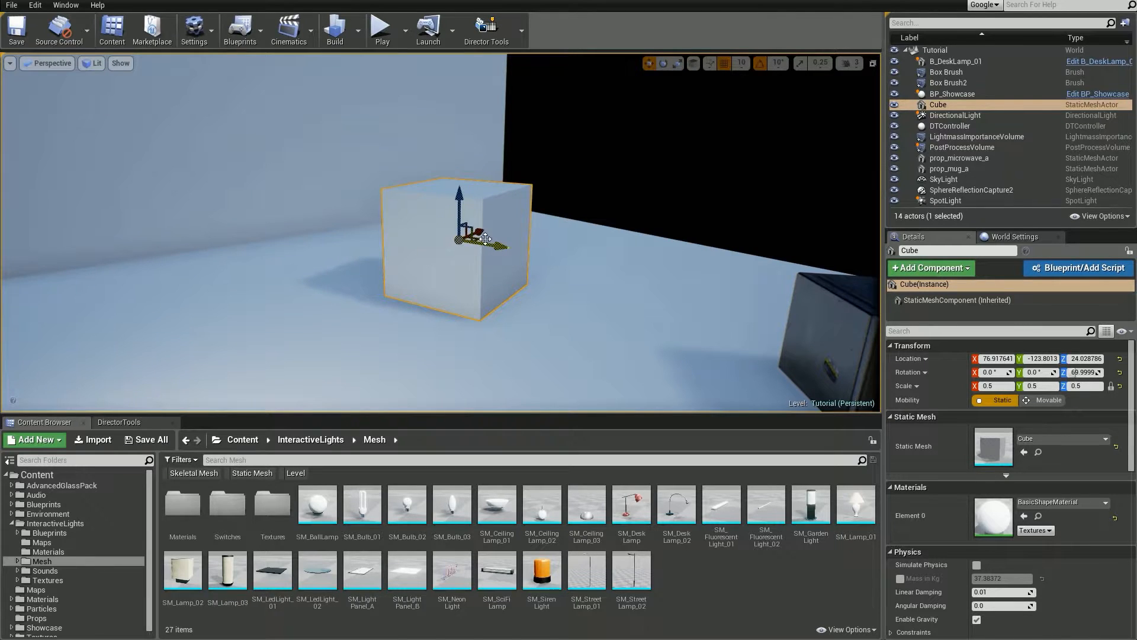
{"action": "scroll", "coordinate": [485, 244], "scroll_direction": "up", "scroll_amount": 3}
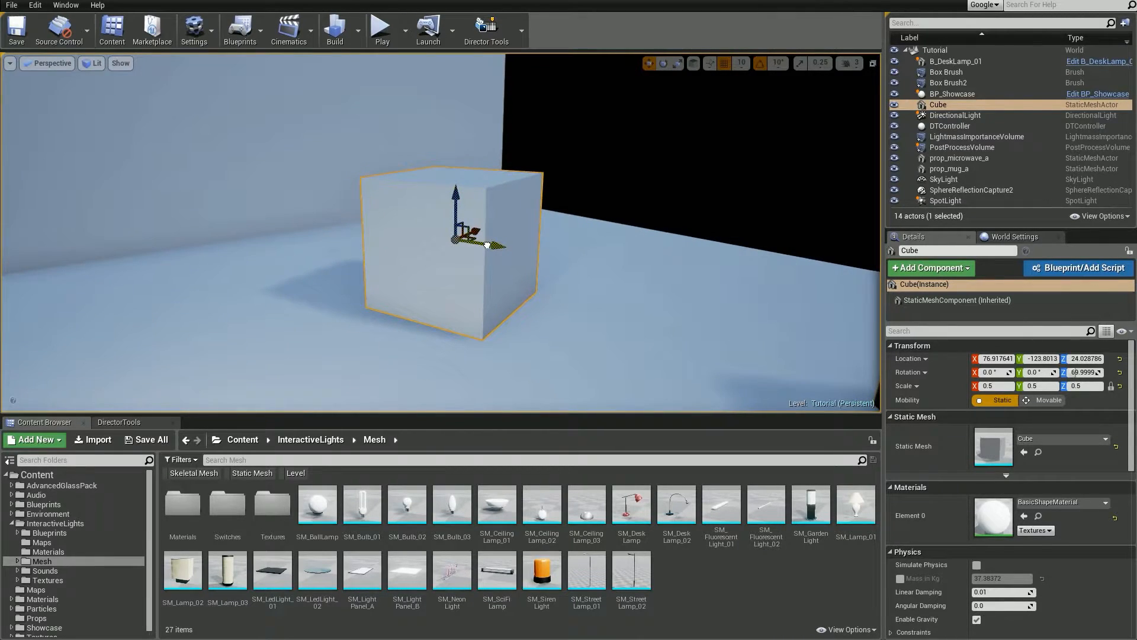
{"action": "right_click_drag", "start_coordinate": [487, 244], "coordinate": [489, 245]}
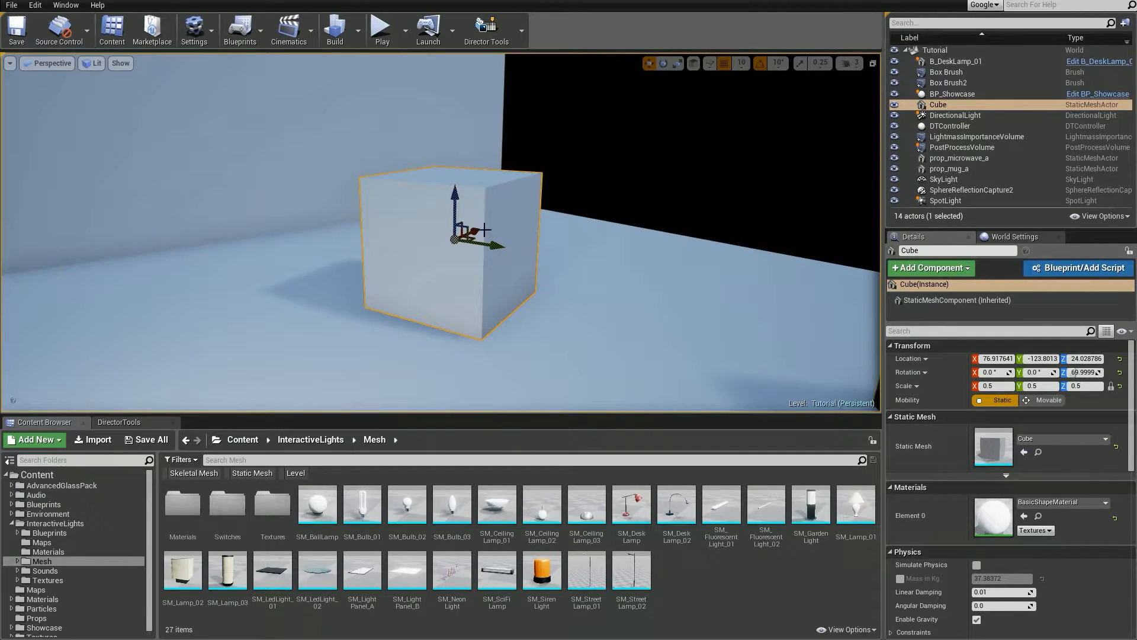
{"action": "middle_click_drag", "start_coordinate": [496, 243], "coordinate": [480, 225]}
- Reposition the cube's temporary pivot in the Left wireframe view and return to the maximized perspective view
{"action": "left_click", "coordinate": [873, 63]}
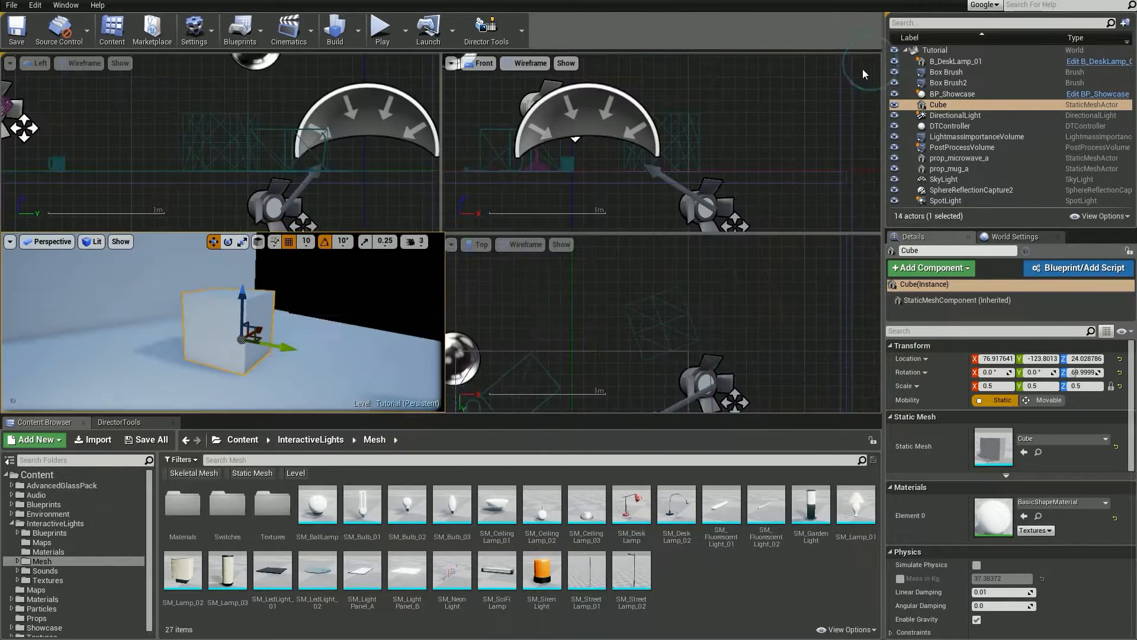
{"action": "left_click", "coordinate": [431, 63]}
{"action": "scroll", "coordinate": [408, 234], "scroll_direction": "up", "scroll_amount": 5}
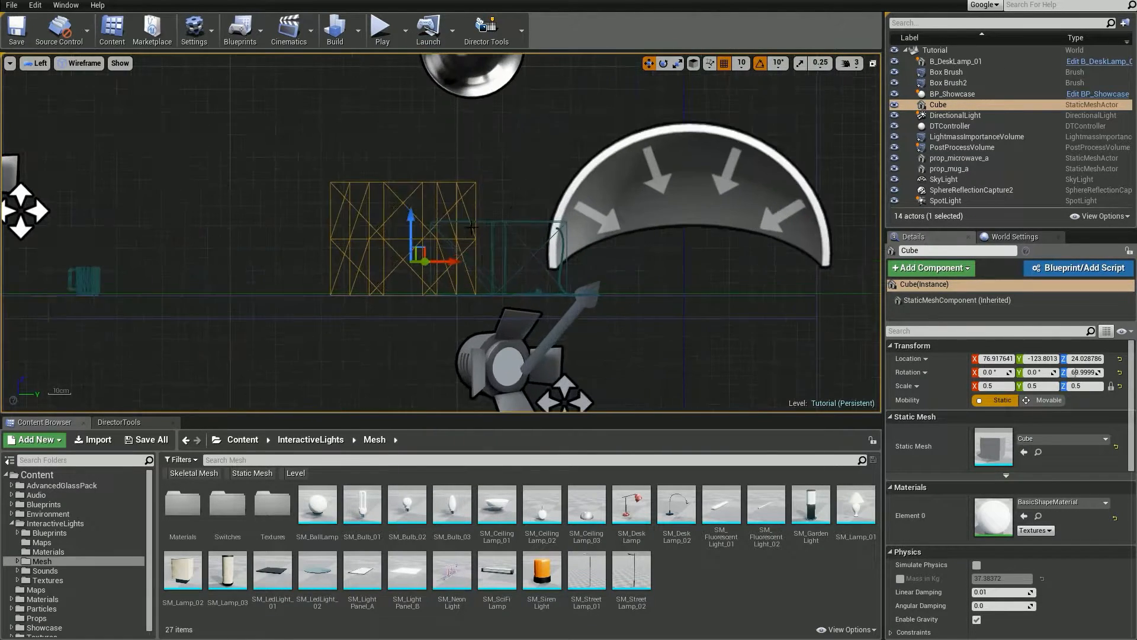
{"action": "mouse_move", "coordinate": [405, 235]}
{"action": "middle_mouse_down"}
{"action": "mouse_move", "coordinate": [398, 296]}
{"action": "mouse_move", "coordinate": [402, 241]}
{"action": "middle_mouse_up"}
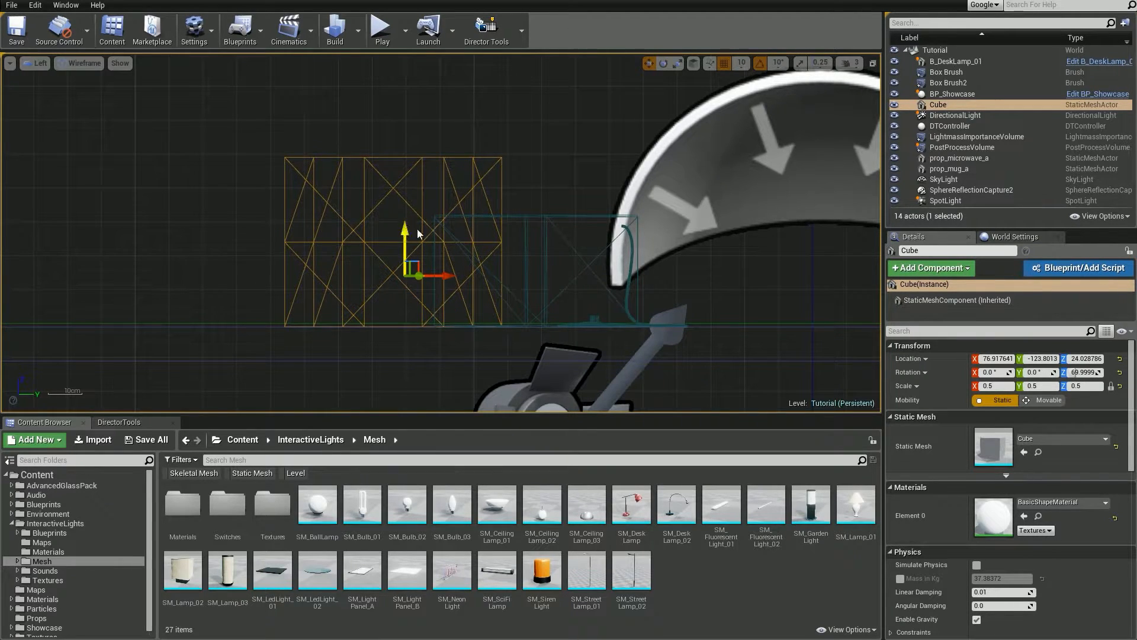
{"action": "left_click", "coordinate": [873, 63]}
{"action": "left_click", "coordinate": [431, 245]}
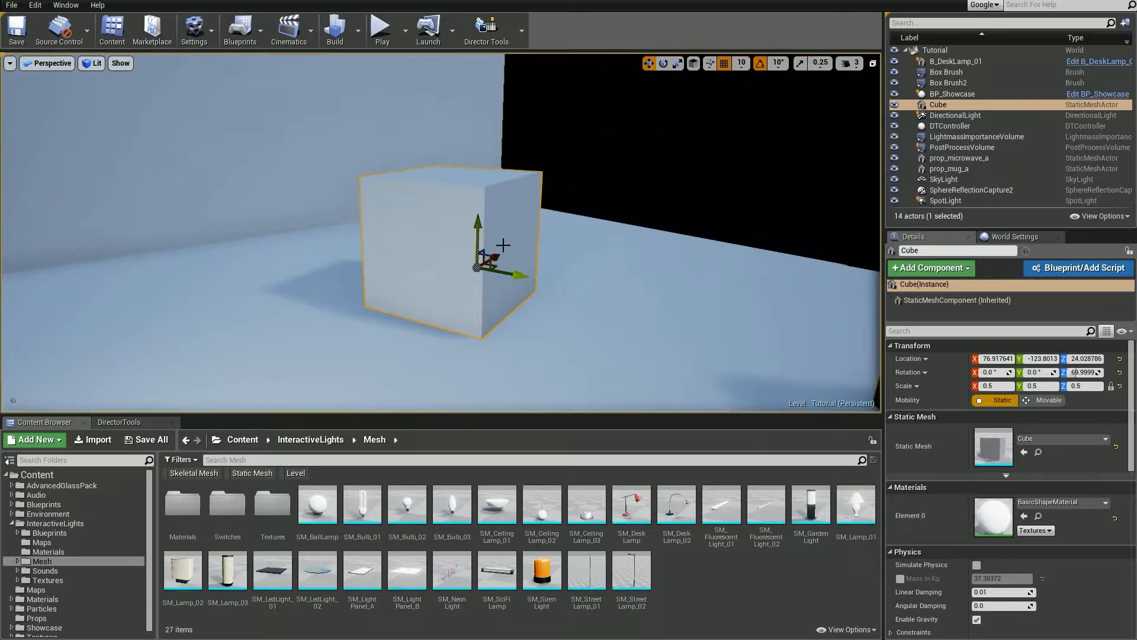
- Rotate the cube to about 140° around Z and scale it uniformly to about 0.45 about the temporary pivot
{"action": "key", "text": "e"}
{"action": "left_click_drag", "start_coordinate": [560, 267], "coordinate": [598, 267]}
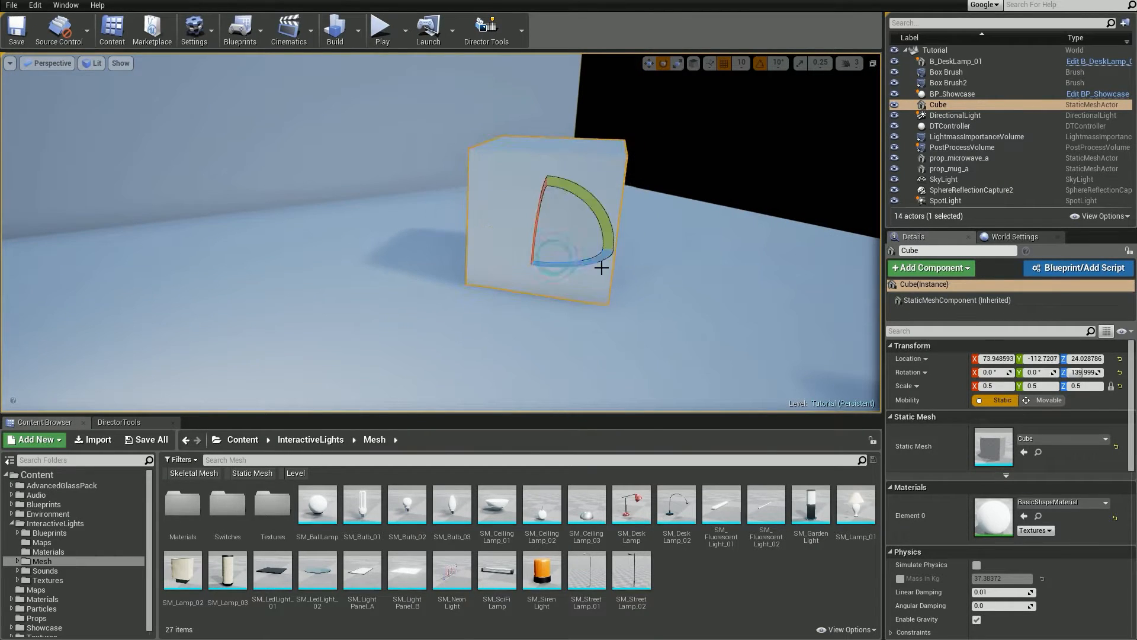
{"action": "key", "text": "r"}
{"action": "mouse_move", "coordinate": [544, 240]}
{"action": "left_mouse_down"}
{"action": "mouse_move", "coordinate": [533, 247]}
{"action": "mouse_move", "coordinate": [541, 242]}
{"action": "left_mouse_up"}
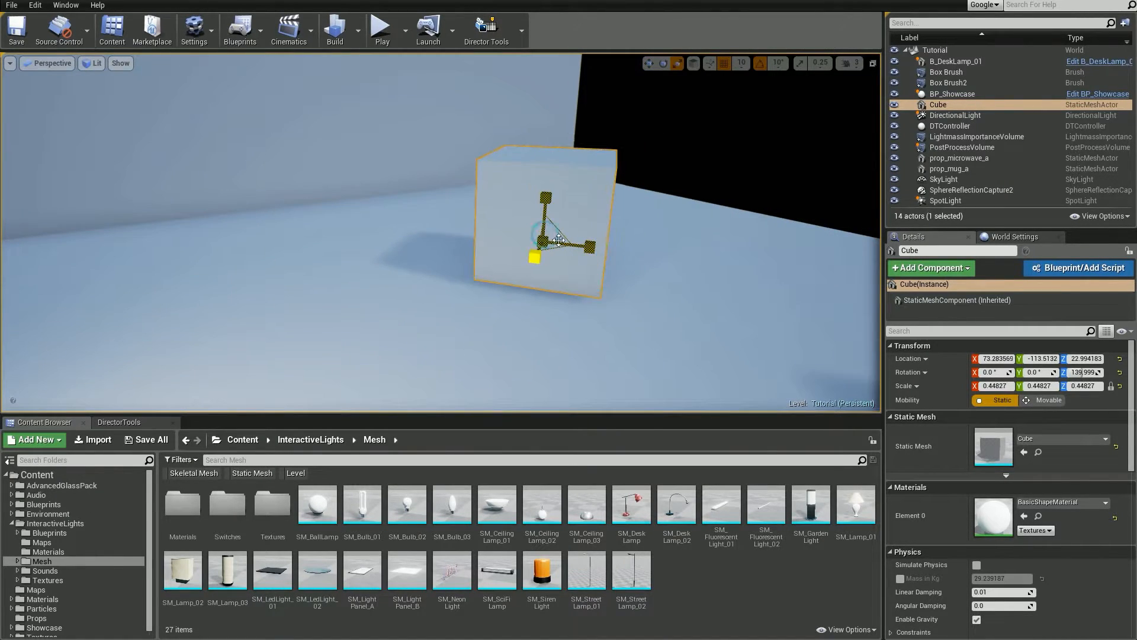
- Deselect and reselect the cube to return its pivot to the default position
{"action": "left_click", "coordinate": [647, 233]}
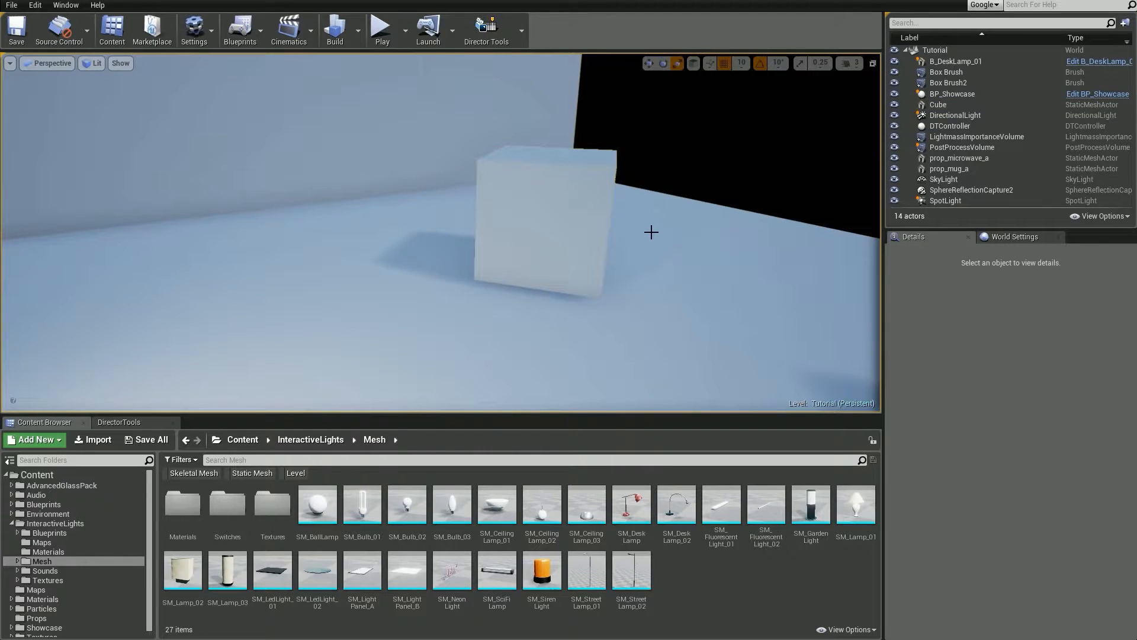
{"action": "left_click", "coordinate": [592, 215]}
{"action": "right_click_drag", "start_coordinate": [592, 215], "coordinate": [575, 243]}
{"action": "left_click", "coordinate": [542, 234]}
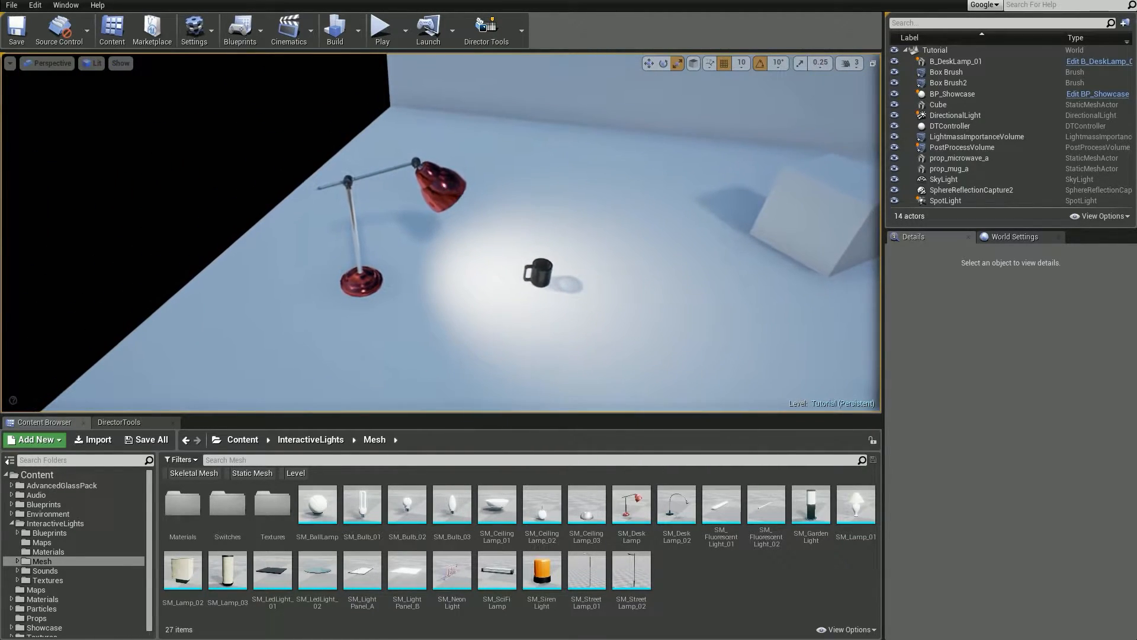
- Select the desk lamp and shift its temporary pivot onto the mug
{"action": "left_click", "coordinate": [446, 188]}
{"action": "right_click_drag", "start_coordinate": [447, 188], "coordinate": [441, 233]}
{"action": "key", "text": "w"}
{"action": "left_click_drag", "start_coordinate": [426, 242], "coordinate": [561, 243]}
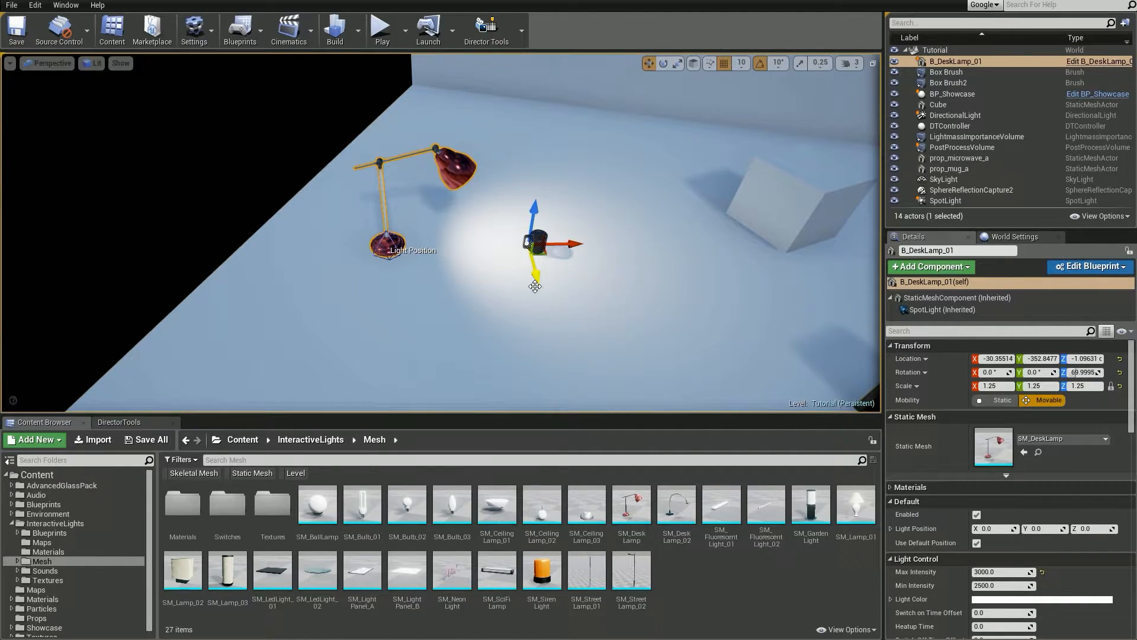
- Rotate the desk lamp around the mug to a Z rotation of about 140°
{"action": "key", "text": "e"}
{"action": "left_click_drag", "start_coordinate": [526, 282], "coordinate": [484, 279]}
{"action": "right_click_drag", "start_coordinate": [524, 284], "coordinate": [480, 272]}
{"action": "key", "text": "w"}
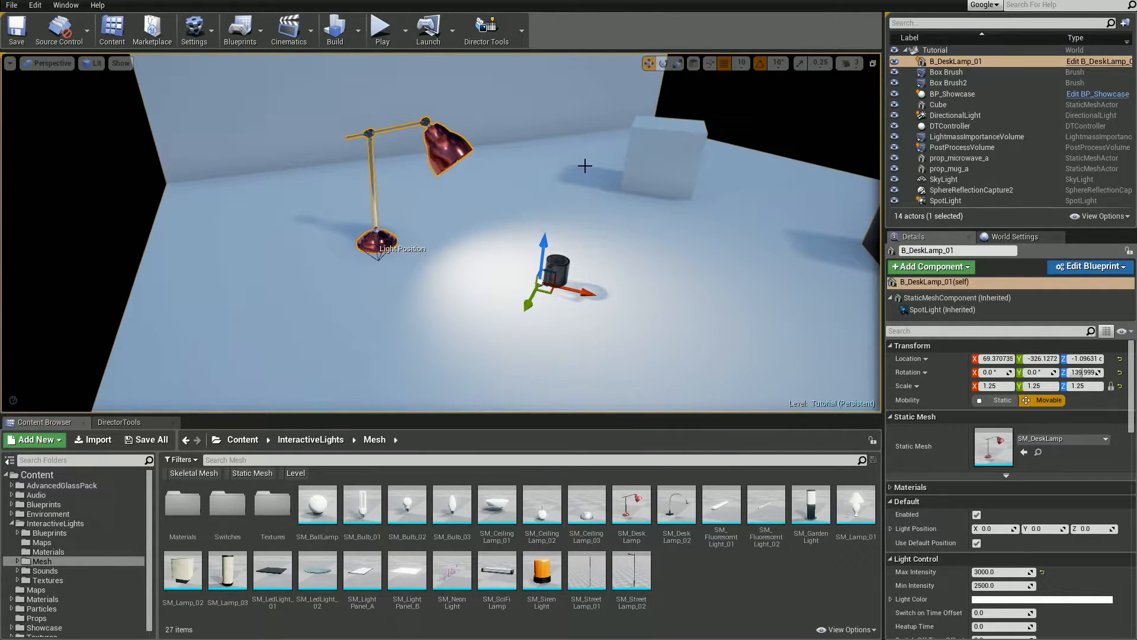
- Store the desk lamp's temporary pivot with Set as Pivot Offset, and deselect and reselect the lamp to check it
{"action": "right_click", "coordinate": [445, 153]}
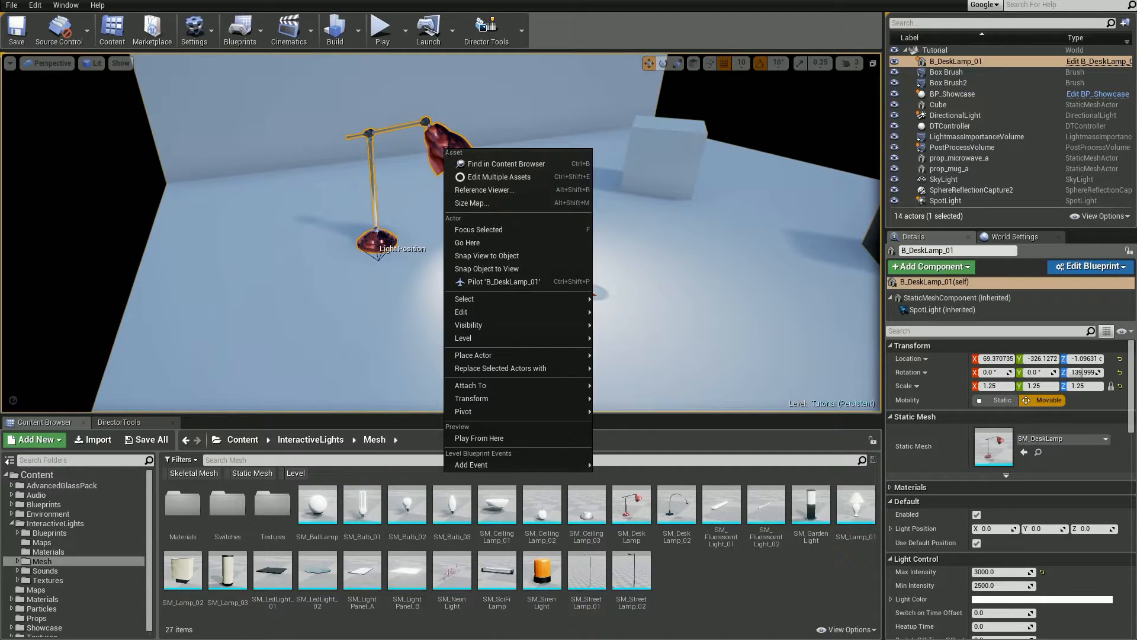
{"action": "mouse_move", "coordinate": [468, 412]}
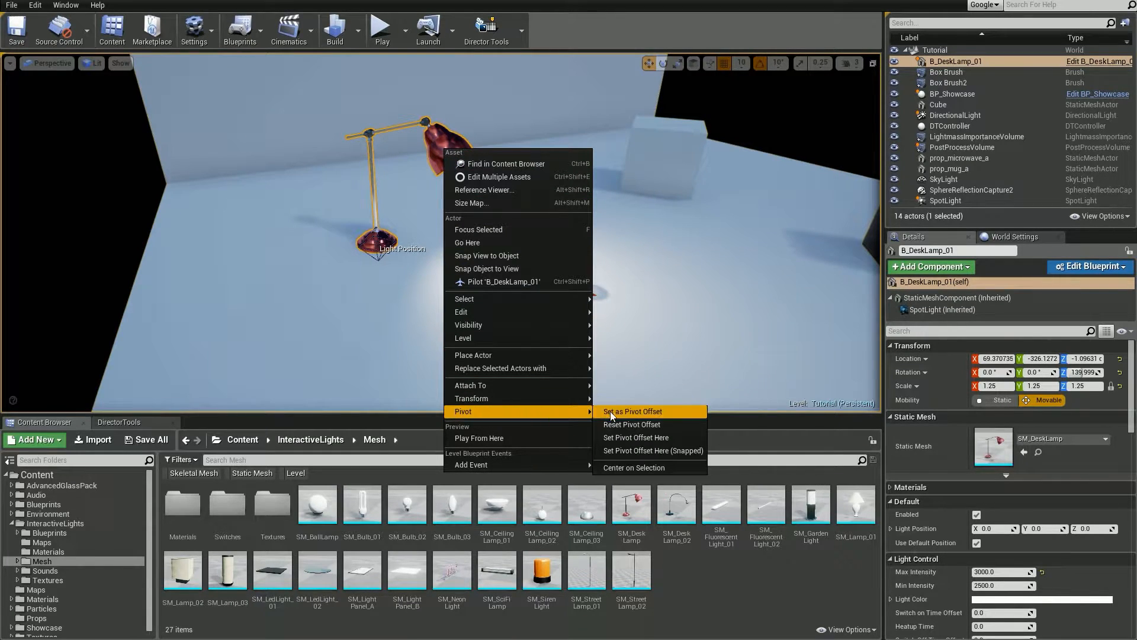
{"action": "left_click", "coordinate": [683, 410]}
{"action": "right_click_drag", "start_coordinate": [496, 273], "coordinate": [498, 269]}
{"action": "key", "text": "Escape"}
{"action": "left_click", "coordinate": [481, 173]}
{"action": "right_click_drag", "start_coordinate": [481, 174], "coordinate": [495, 209]}
- Duplicate the desk lamp twice by rotating copies around the mug, and delete both copies
{"action": "key", "text": "e"}
{"action": "left_click_drag", "start_coordinate": [526, 257], "coordinate": [587, 257], "text": "alt"}
{"action": "mouse_move", "coordinate": [509, 260]}
{"action": "left_mouse_down", "text": "alt"}
{"action": "mouse_move", "coordinate": [568, 259]}
{"action": "mouse_move", "coordinate": [509, 257]}
{"action": "left_mouse_up", "text": "alt"}
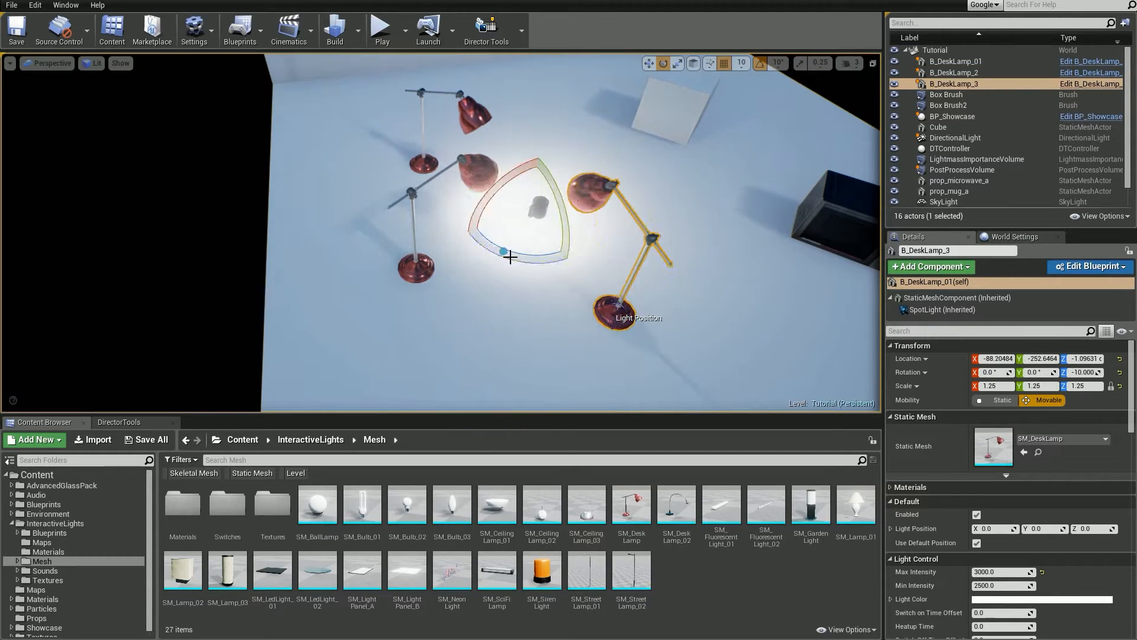
{"action": "left_click", "coordinate": [479, 176], "text": "ctrl"}
{"action": "key", "text": "Delete"}
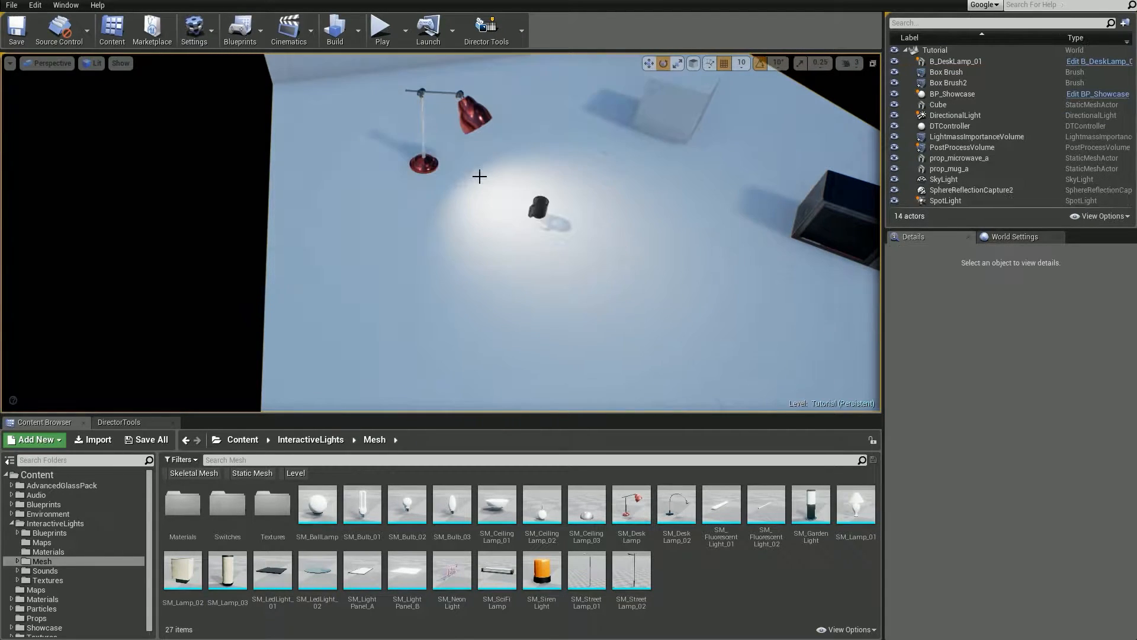
- Reset the desk lamp's pivot offset to its original position, and deselect and reselect the lamp
{"action": "left_click", "coordinate": [468, 129]}
{"action": "mouse_move", "coordinate": [499, 193]}
{"action": "right_mouse_down"}
{"action": "mouse_move", "coordinate": [504, 142]}
{"action": "mouse_move", "coordinate": [483, 151]}
{"action": "mouse_move", "coordinate": [497, 206]}
{"action": "right_mouse_up"}
{"action": "key", "text": "w"}
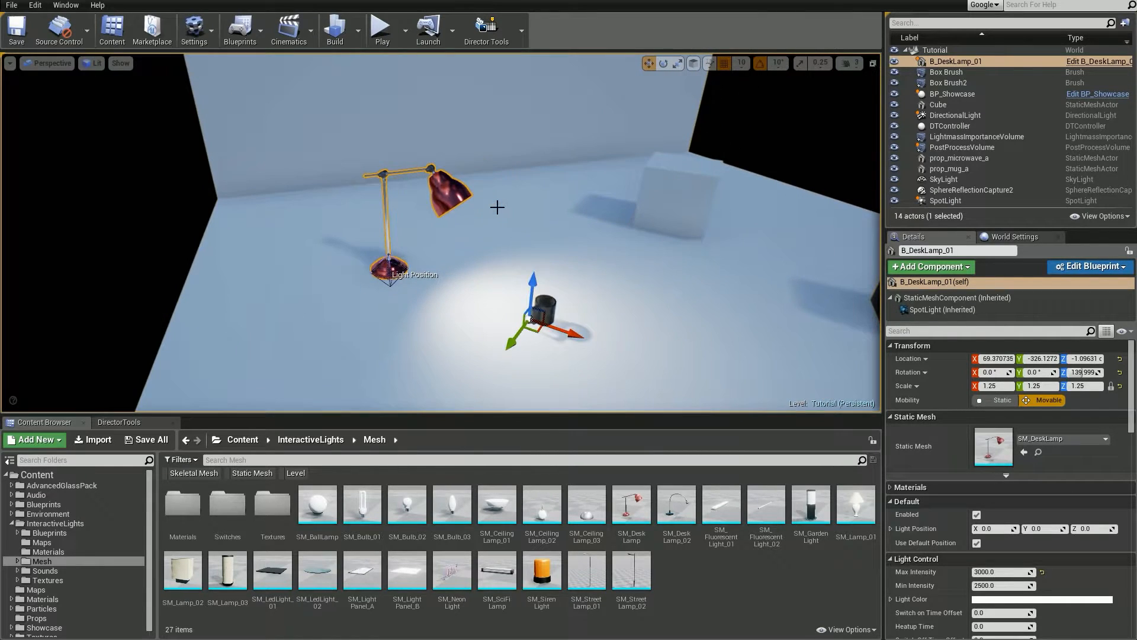
{"action": "right_click", "coordinate": [449, 196]}
{"action": "mouse_move", "coordinate": [478, 434]}
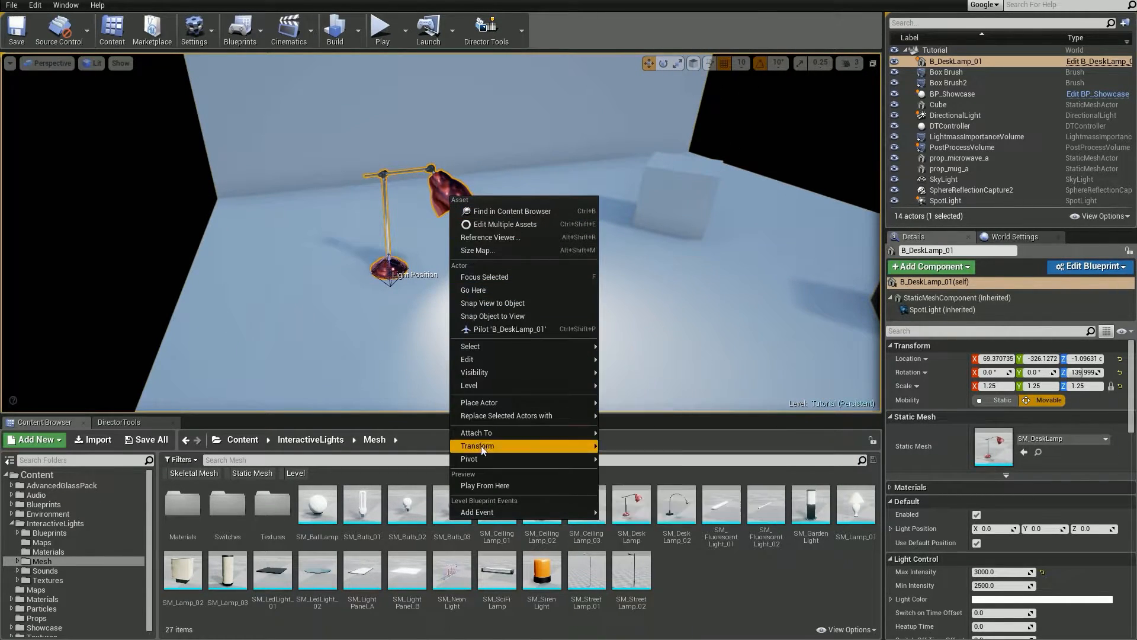
{"action": "mouse_move", "coordinate": [475, 458]}
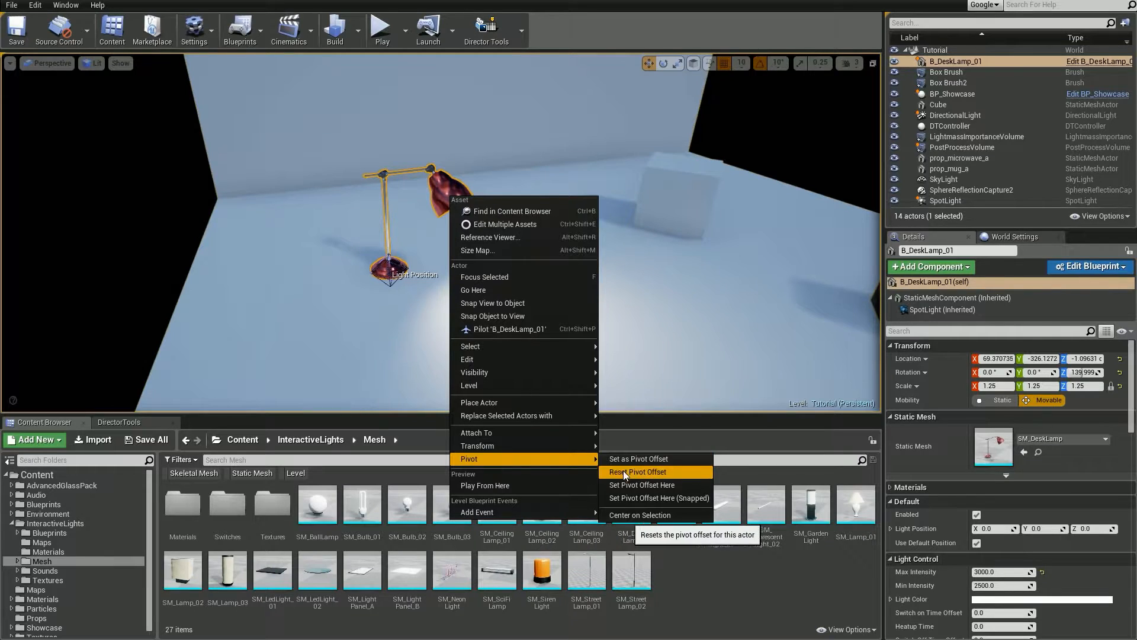
{"action": "left_click", "coordinate": [665, 471]}
{"action": "left_click", "coordinate": [454, 230]}
{"action": "left_click", "coordinate": [387, 237]}
- Add the mug to the desk lamp selection and center the pivot on both objects
{"action": "right_click_drag", "start_coordinate": [419, 296], "coordinate": [440, 299]}
{"action": "right_click_drag", "start_coordinate": [487, 256], "coordinate": [488, 276]}
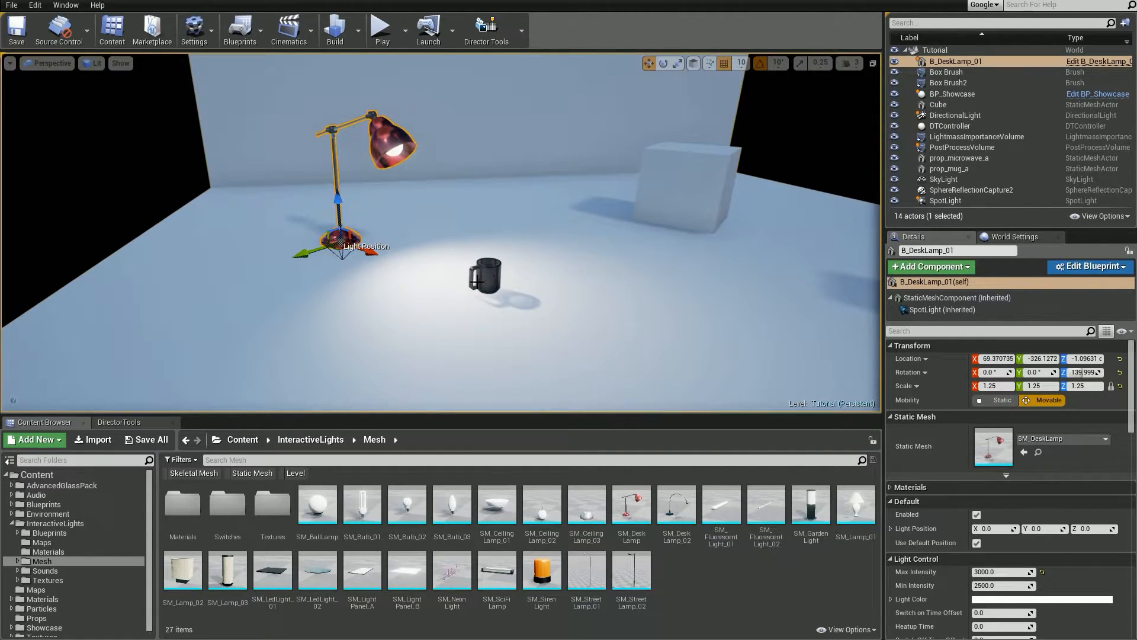
{"action": "left_click", "coordinate": [494, 271], "text": "ctrl"}
{"action": "right_click", "coordinate": [493, 270]}
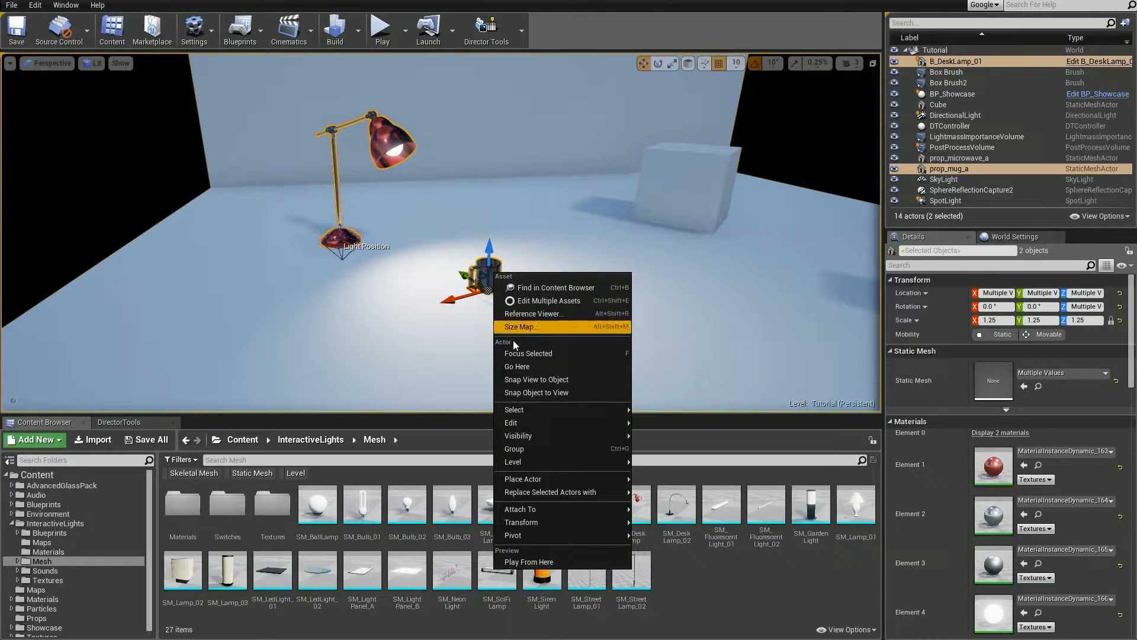
{"action": "mouse_move", "coordinate": [522, 534]}
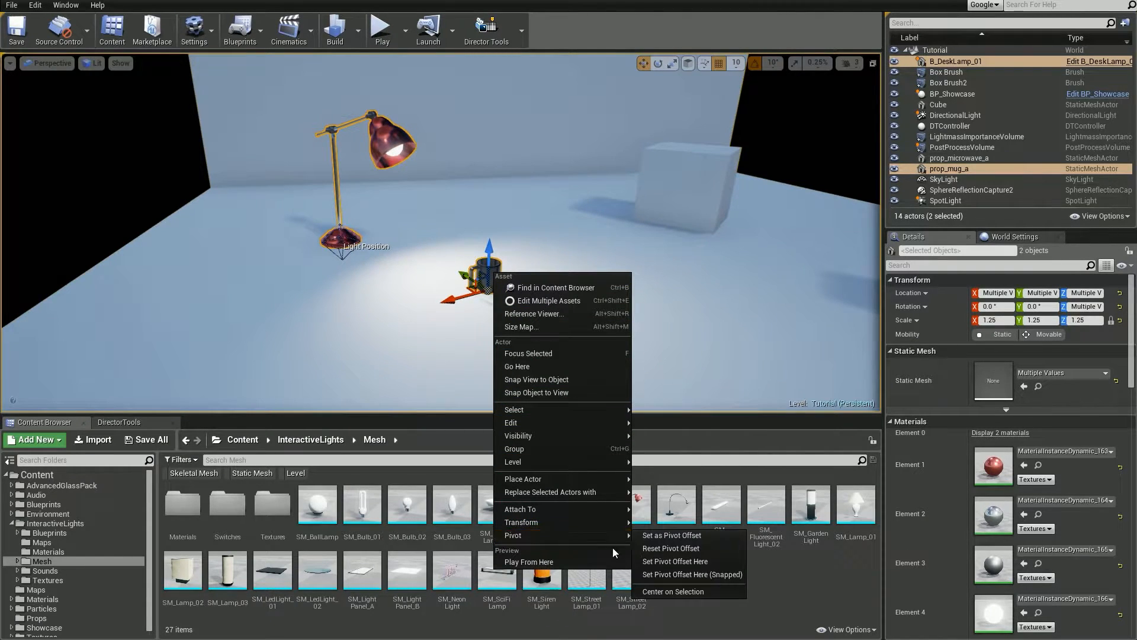
{"action": "left_click", "coordinate": [677, 594]}
- Rotate the desk lamp and the mug together around Z about their shared central pivot
{"action": "right_click_drag", "start_coordinate": [475, 302], "coordinate": [509, 290]}
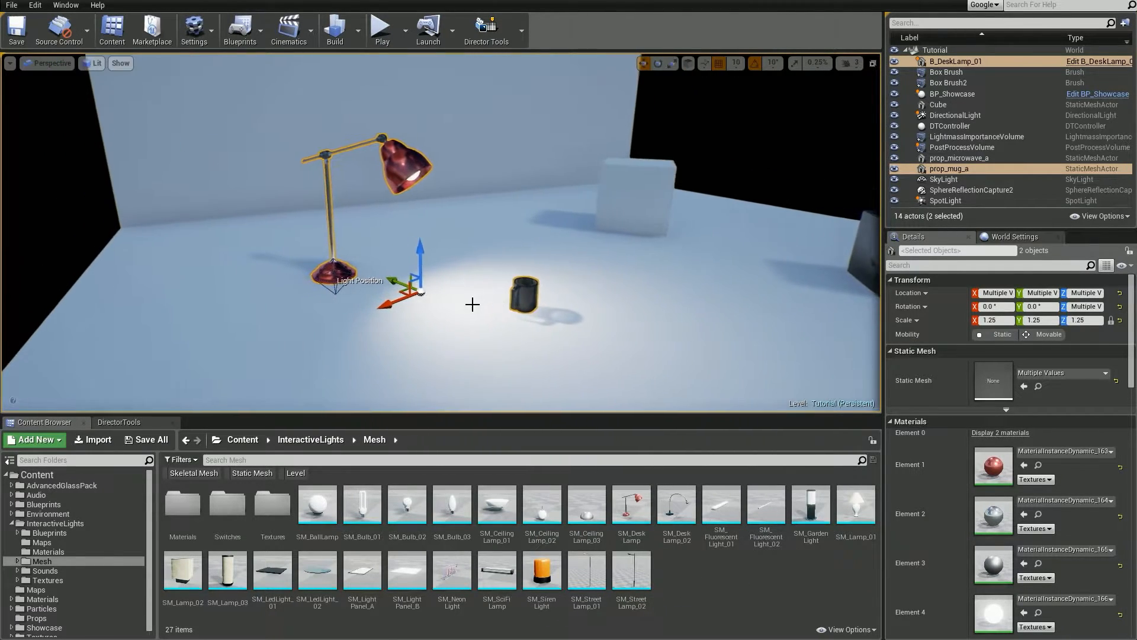
{"action": "key", "text": "e"}
{"action": "left_click_drag", "start_coordinate": [414, 321], "coordinate": [477, 309]}
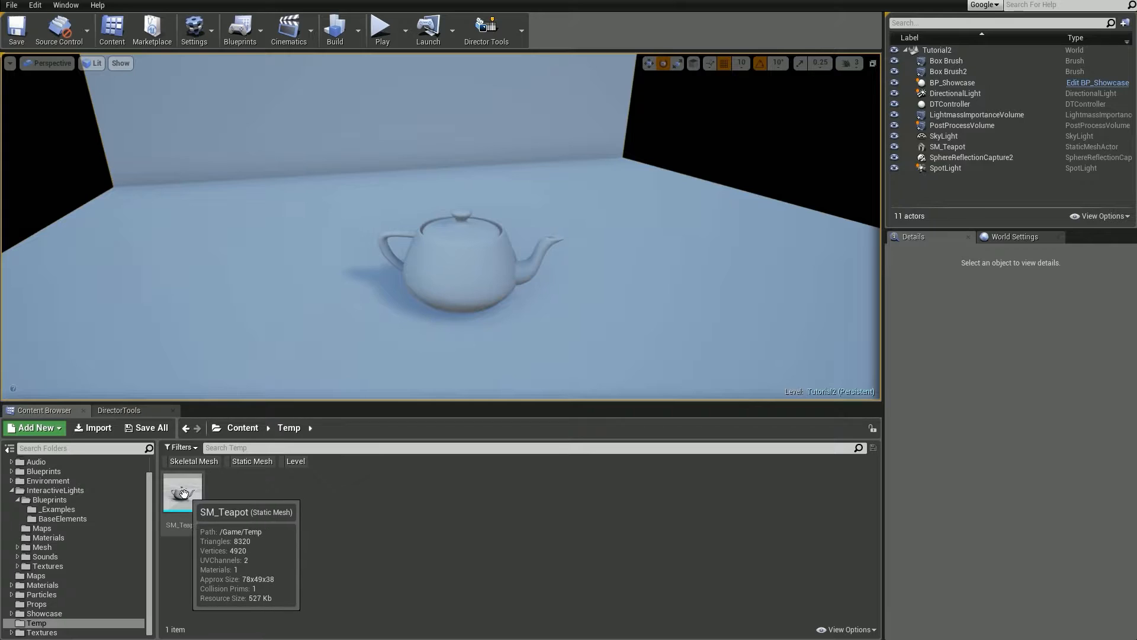
- Open the SM_Teapot static mesh and look up the Reimport command in its editor and on the asset in the Temp folder
{"action": "left_click", "coordinate": [194, 497]}
{"action": "double_click", "coordinate": [190, 500]}
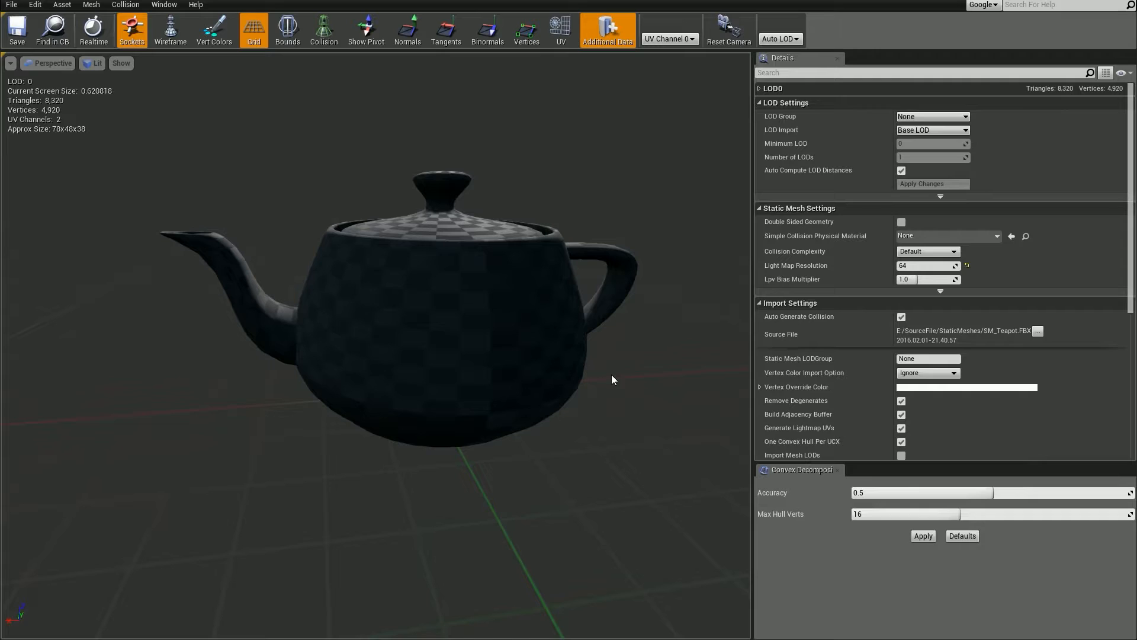
{"action": "left_click", "coordinate": [62, 5]}
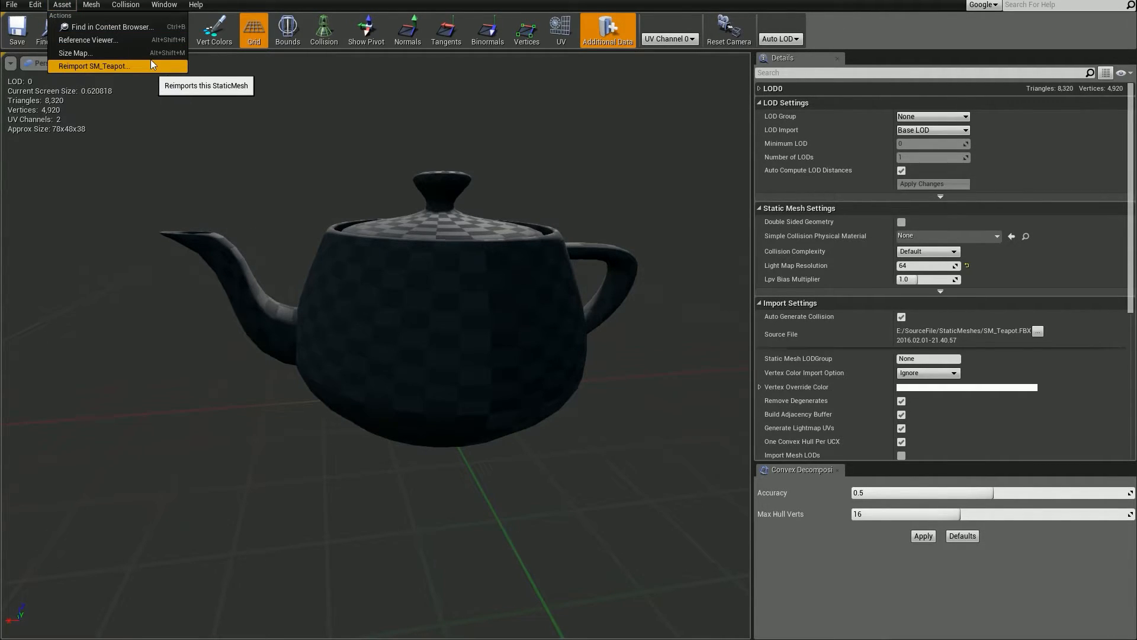
{"action": "left_click", "coordinate": [290, 106]}
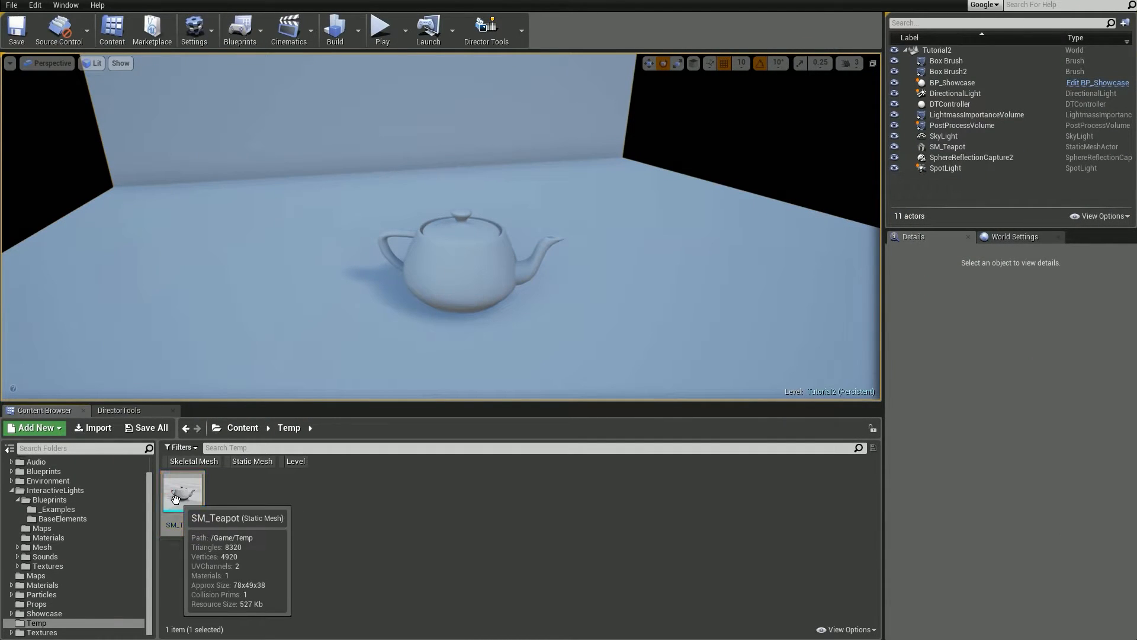
{"action": "right_click", "coordinate": [174, 498]}
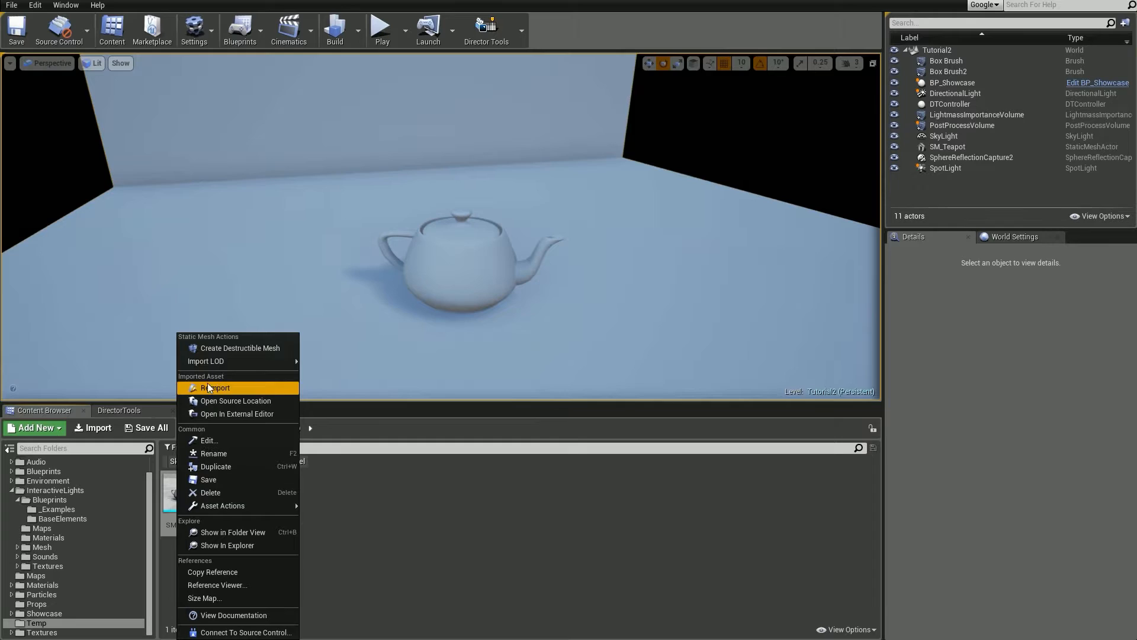
{"action": "left_click", "coordinate": [419, 507]}
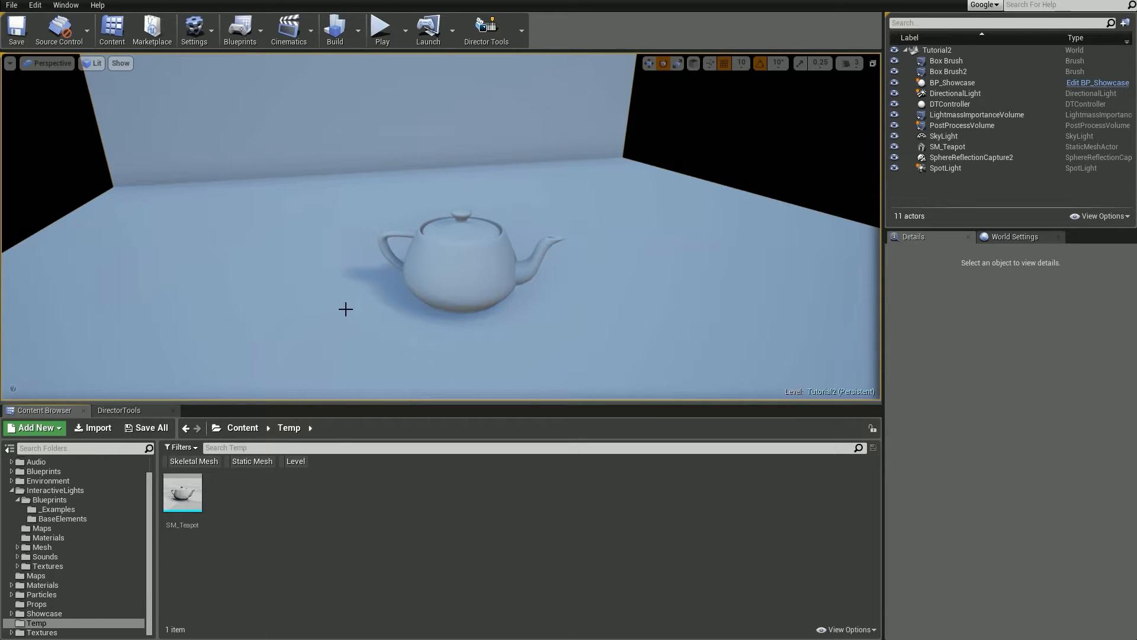
- Open the Loading & Saving section of the Editor Preferences
{"action": "left_click", "coordinate": [35, 5]}
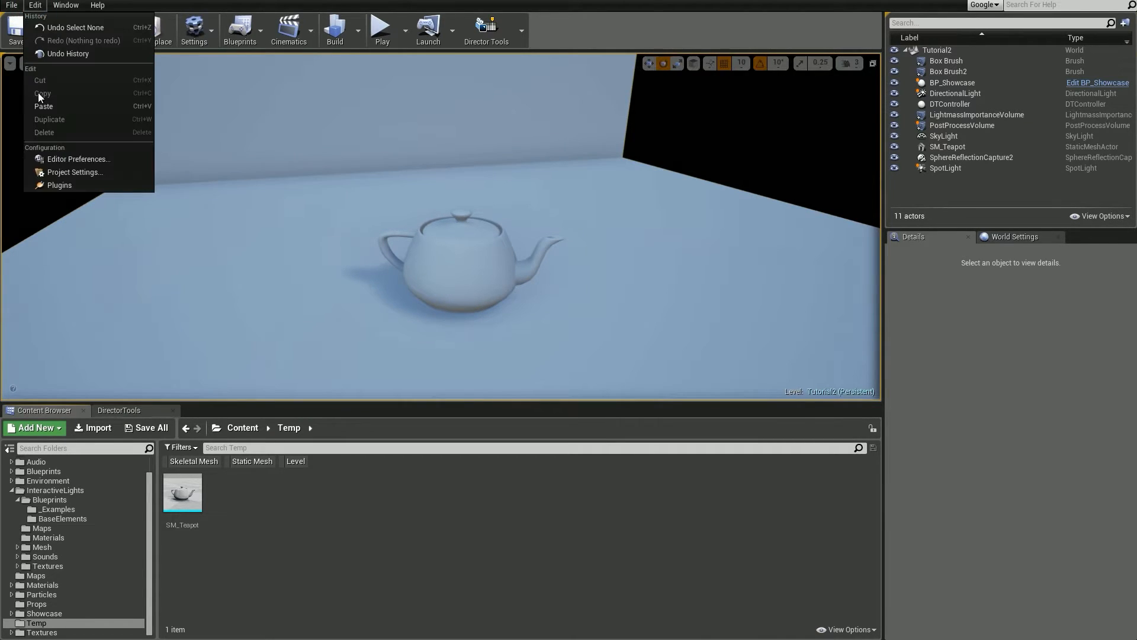
{"action": "left_click", "coordinate": [72, 159]}
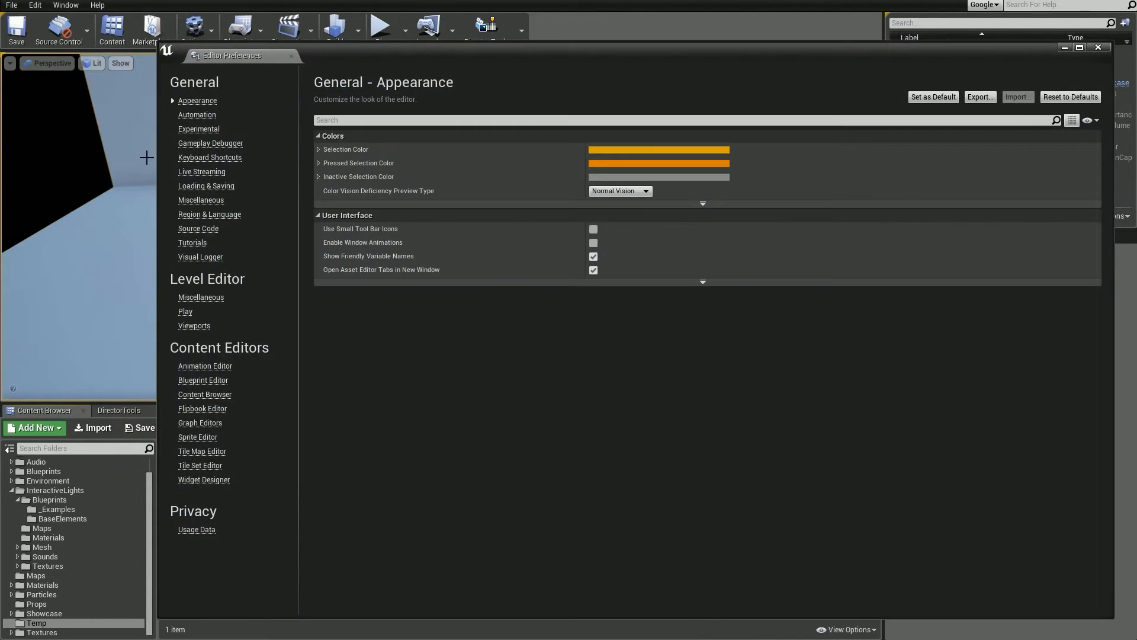
{"action": "left_click", "coordinate": [206, 186]}
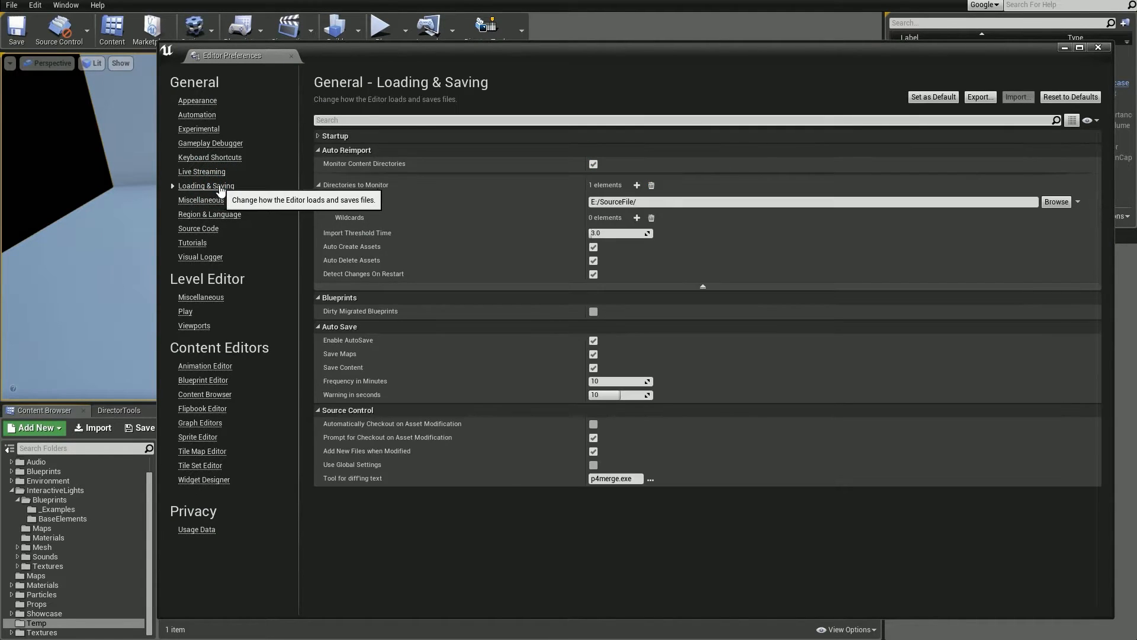
- Add E:/SourceFile/ to the auto reimport directories to monitor and close the Editor Preferences
{"action": "left_click", "coordinate": [703, 286]}
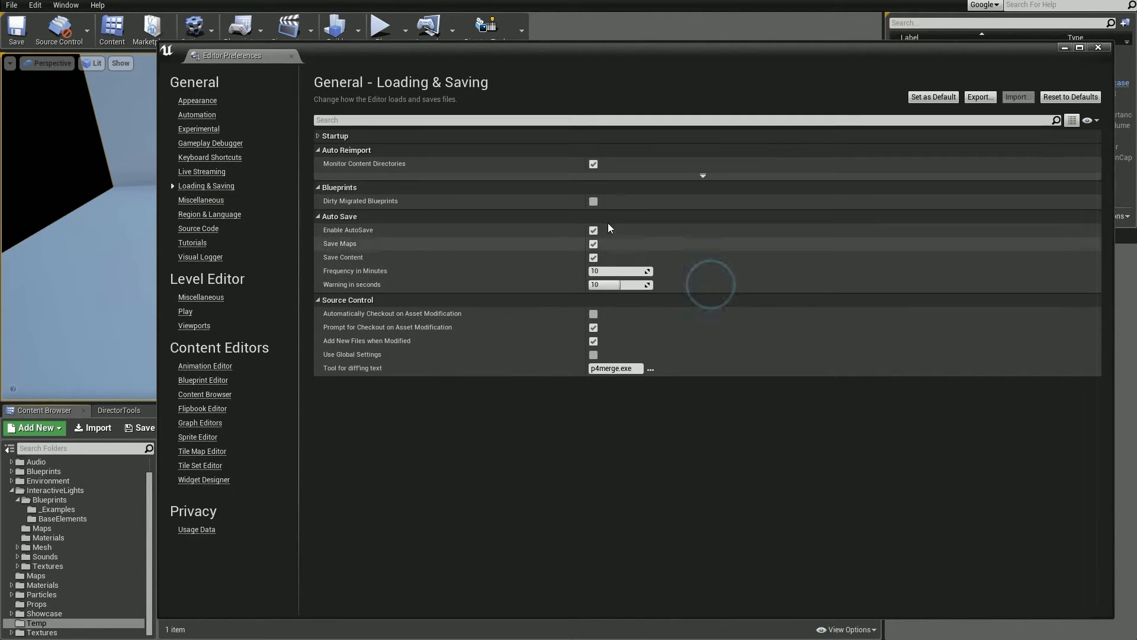
{"action": "left_click", "coordinate": [702, 177]}
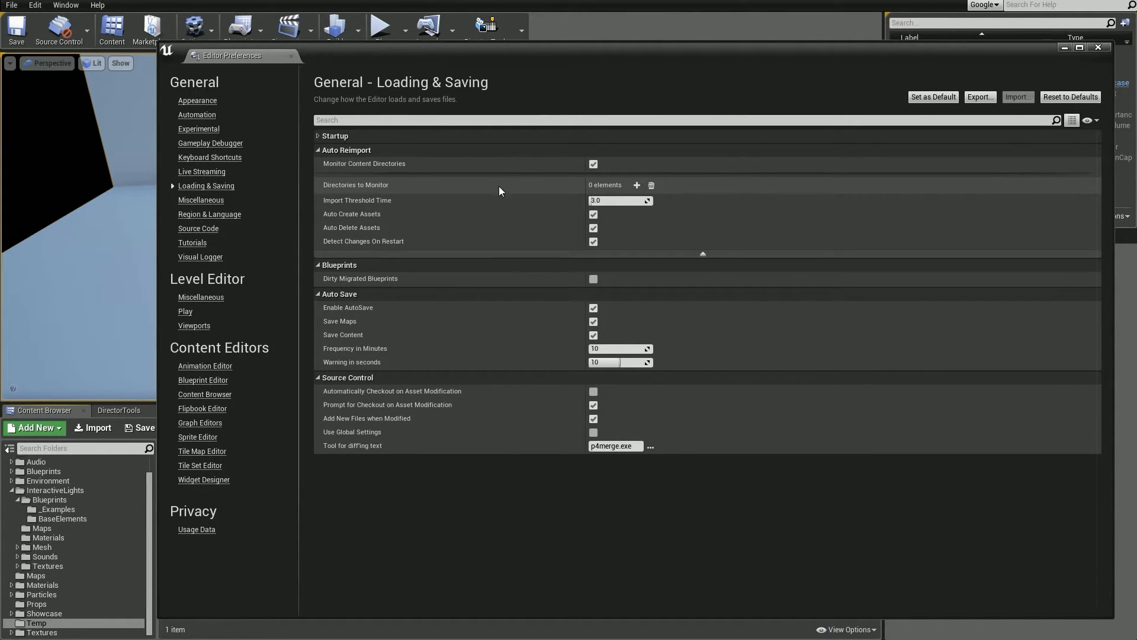
{"action": "mouse_move", "coordinate": [357, 186]}
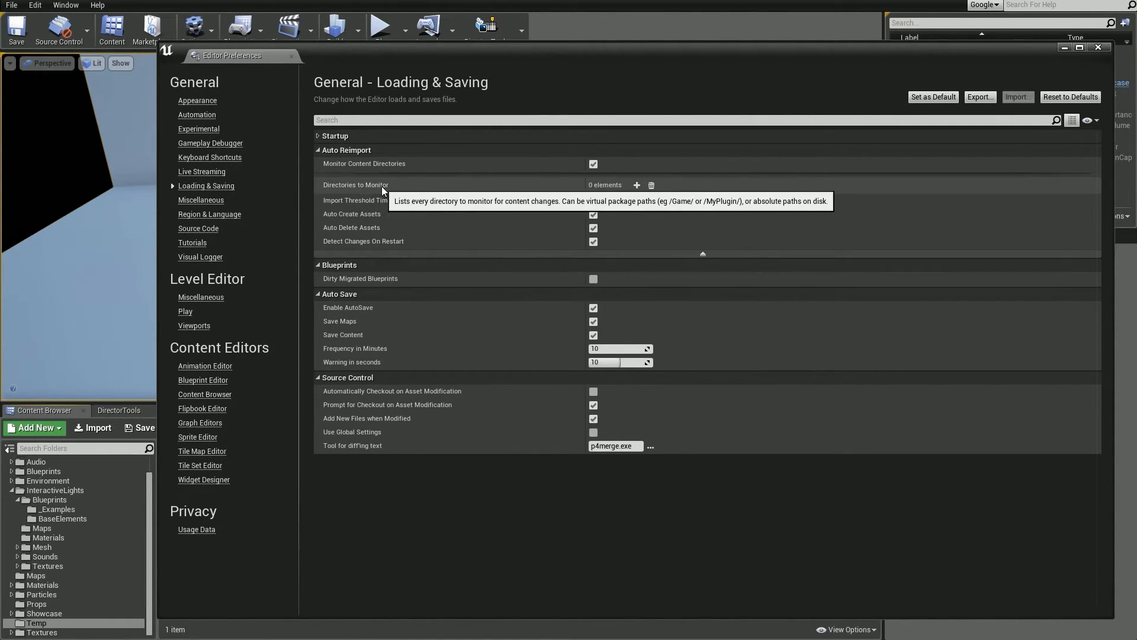
{"action": "left_click", "coordinate": [637, 184]}
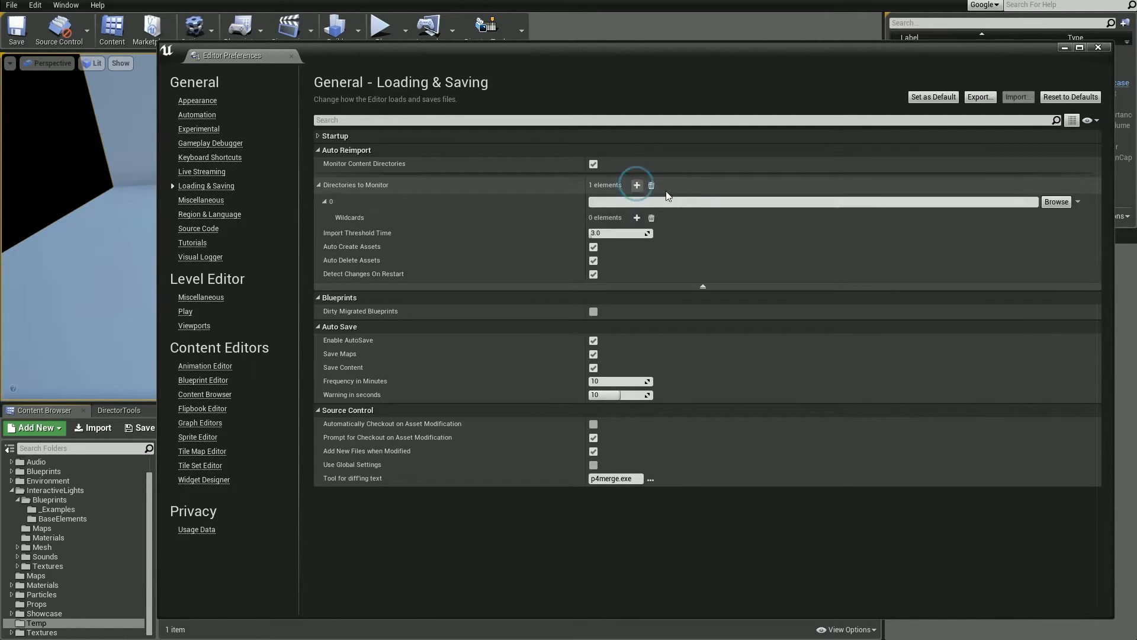
{"action": "left_click", "coordinate": [1056, 202]}
{"action": "scroll", "coordinate": [548, 348], "scroll_direction": "down", "scroll_amount": 4}
{"action": "scroll", "coordinate": [547, 348], "scroll_direction": "down", "scroll_amount": 3}
{"action": "left_click", "coordinate": [539, 320]}
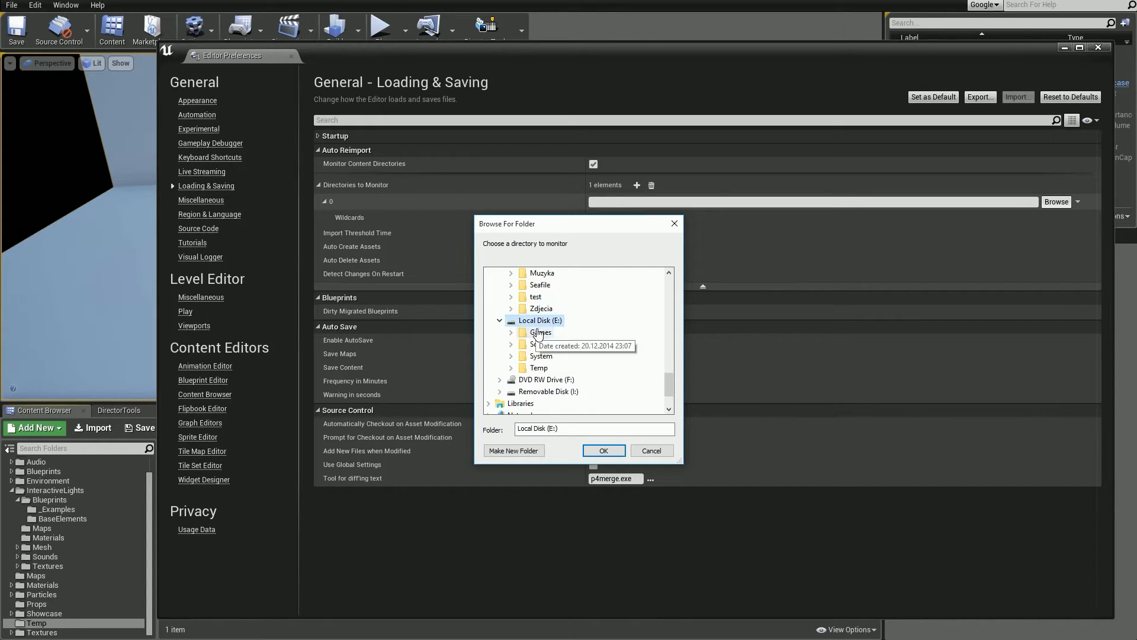
{"action": "left_click", "coordinate": [552, 345]}
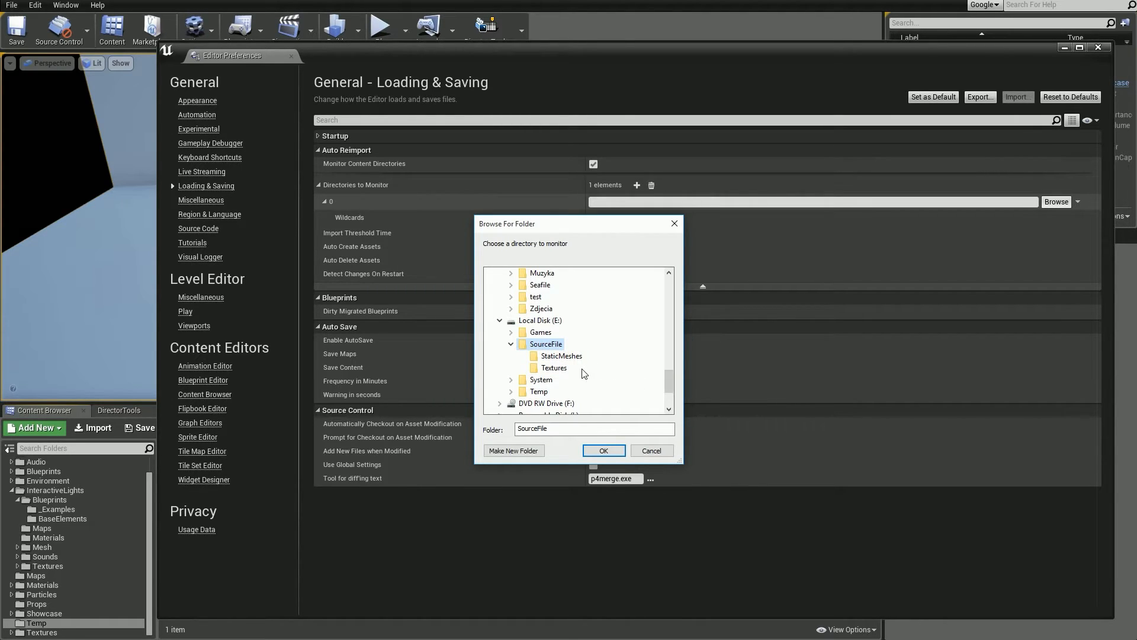
{"action": "left_click", "coordinate": [604, 450]}
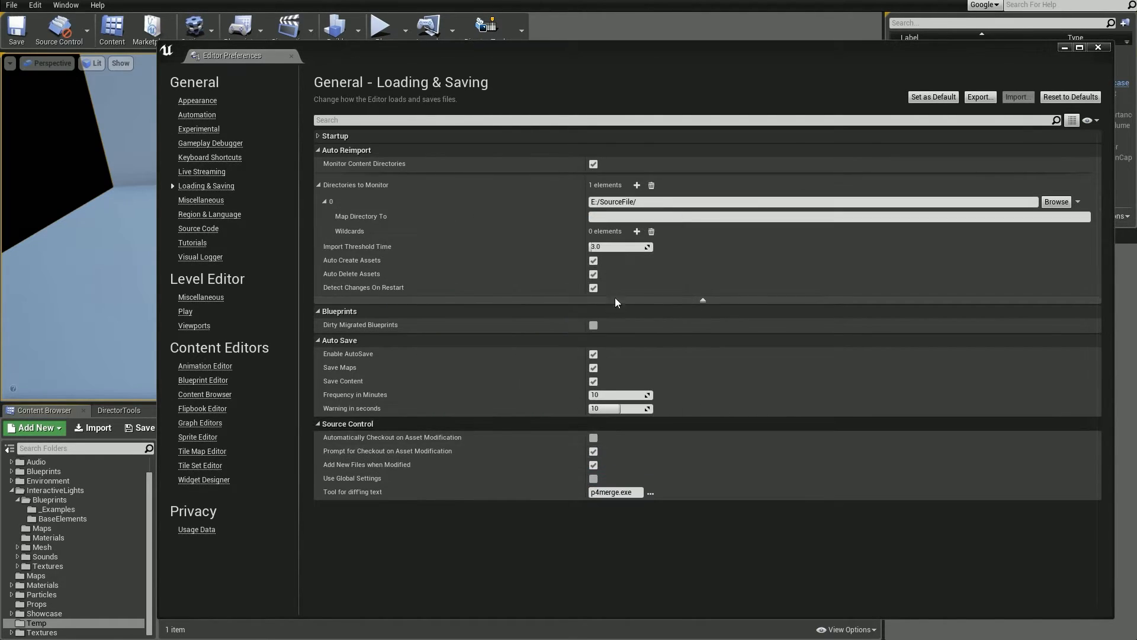
{"action": "left_click", "coordinate": [1100, 47]}
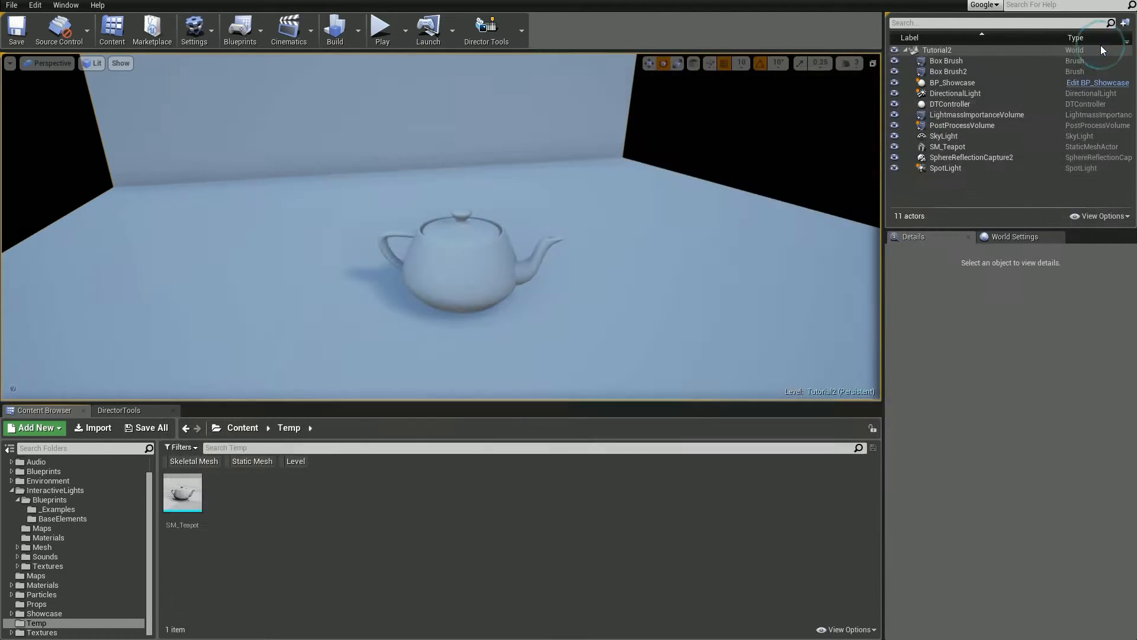
- Select the teapot in the level and open the SM_Teapot asset in the static mesh editor
{"action": "left_click", "coordinate": [493, 245]}
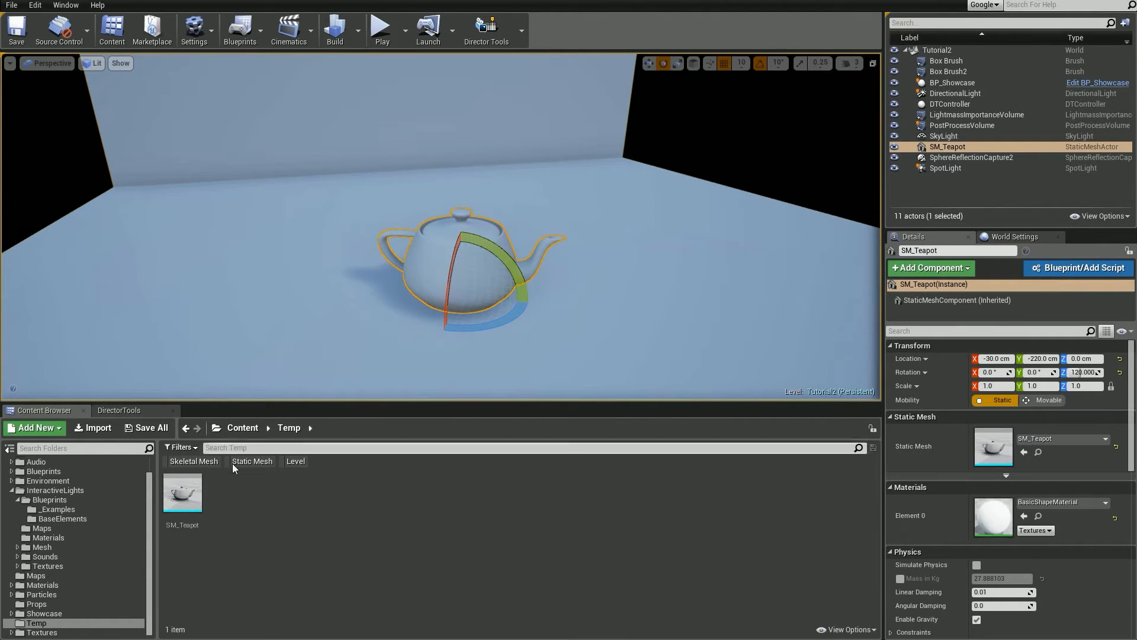
{"action": "left_click", "coordinate": [182, 491]}
{"action": "double_click", "coordinate": [181, 492]}
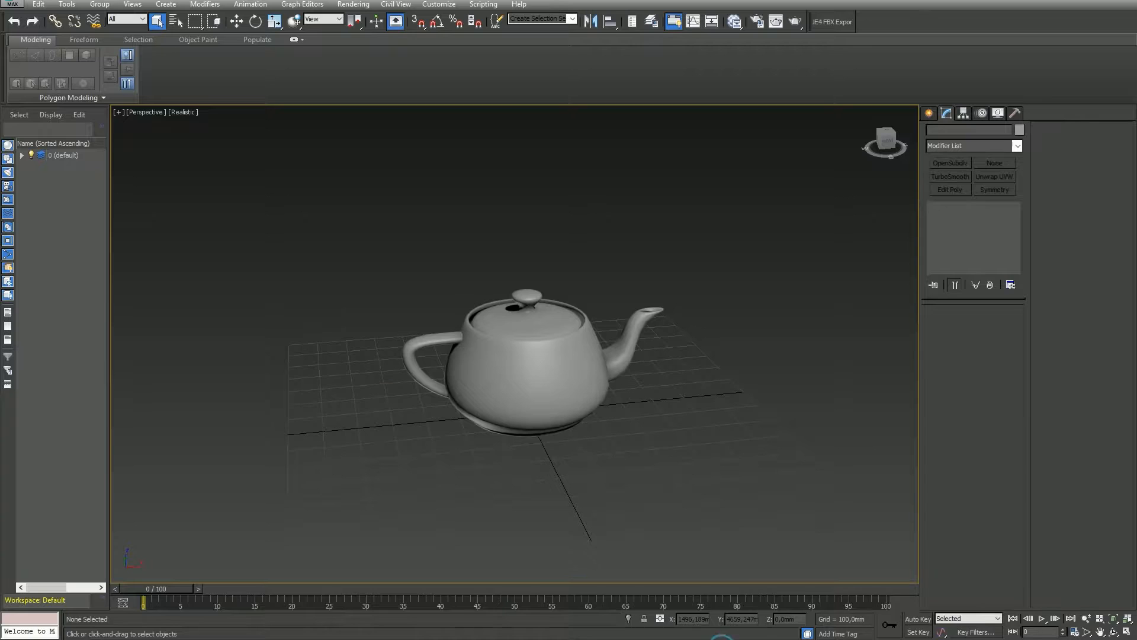
- In 3ds Max, enable the teapot's Edit Poly modifier and export the teapot over SM_Teapot.FBX in E:\SourceFile\StaticMeshes
{"action": "left_click", "coordinate": [508, 341]}
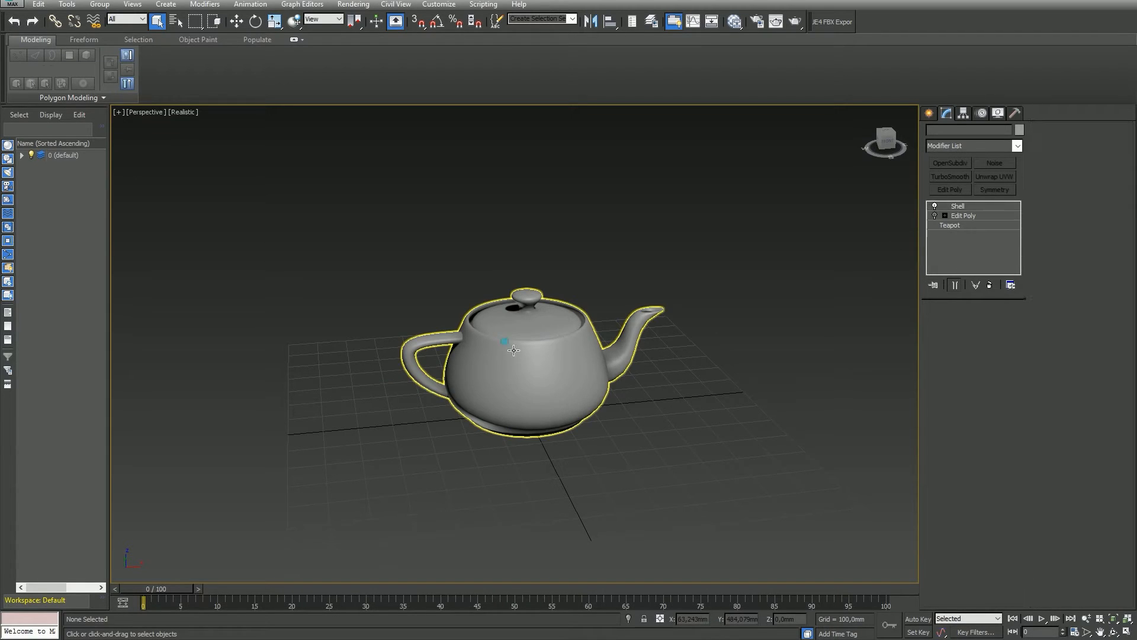
{"action": "left_click", "coordinate": [935, 215]}
{"action": "left_click", "coordinate": [12, 3]}
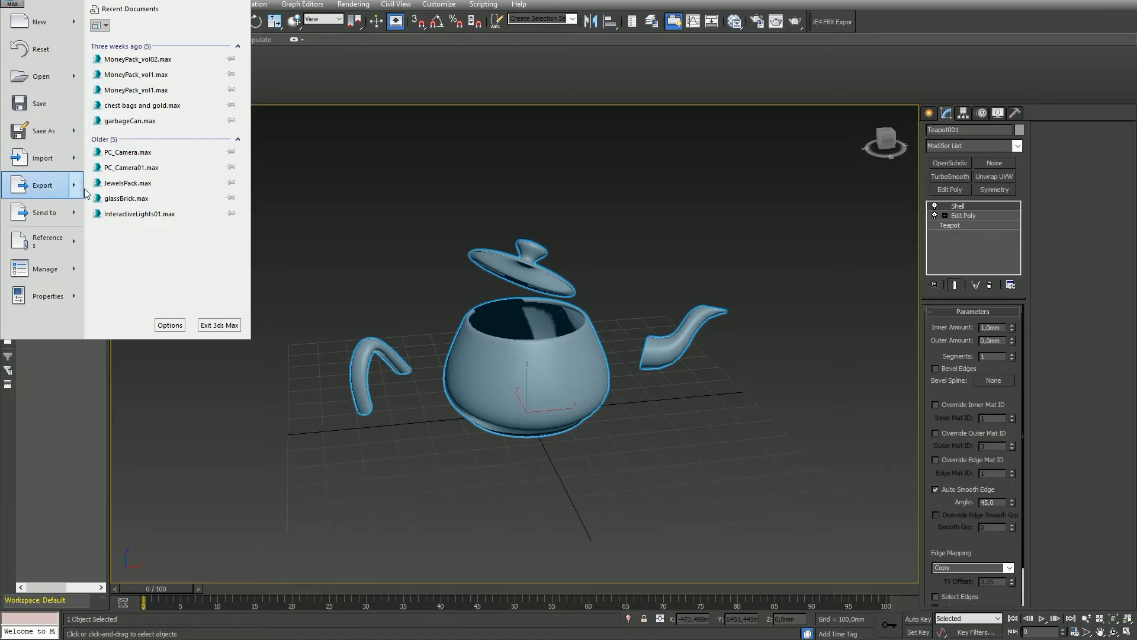
{"action": "mouse_move", "coordinate": [65, 185]}
{"action": "left_click", "coordinate": [120, 93]}
{"action": "double_click", "coordinate": [112, 69]}
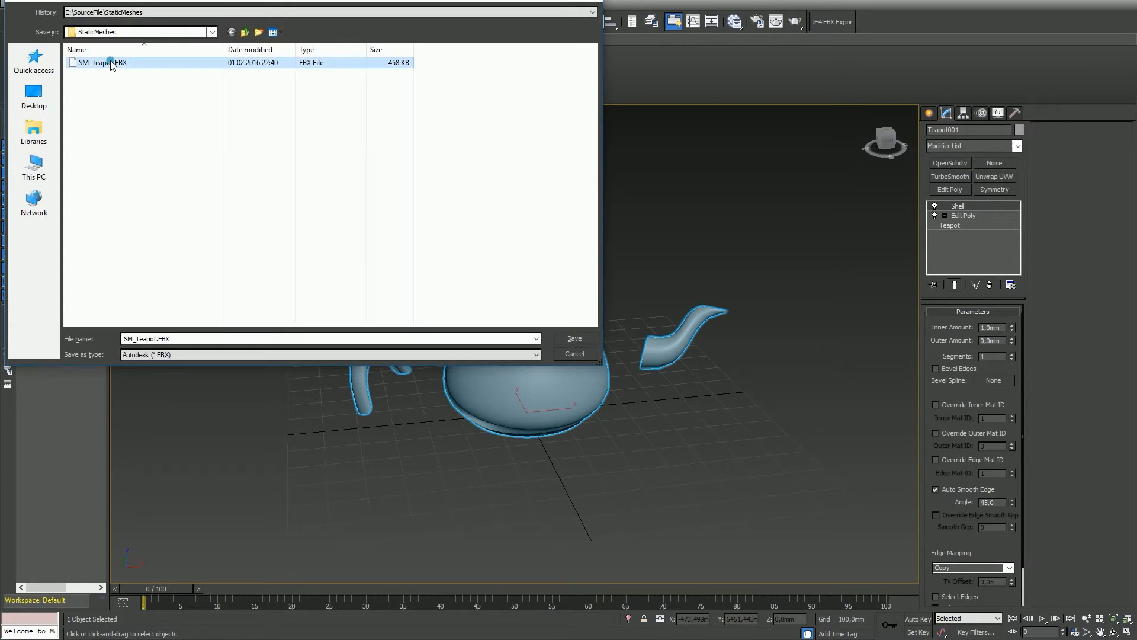
{"action": "left_click", "coordinate": [596, 368]}
{"action": "left_click", "coordinate": [645, 483]}
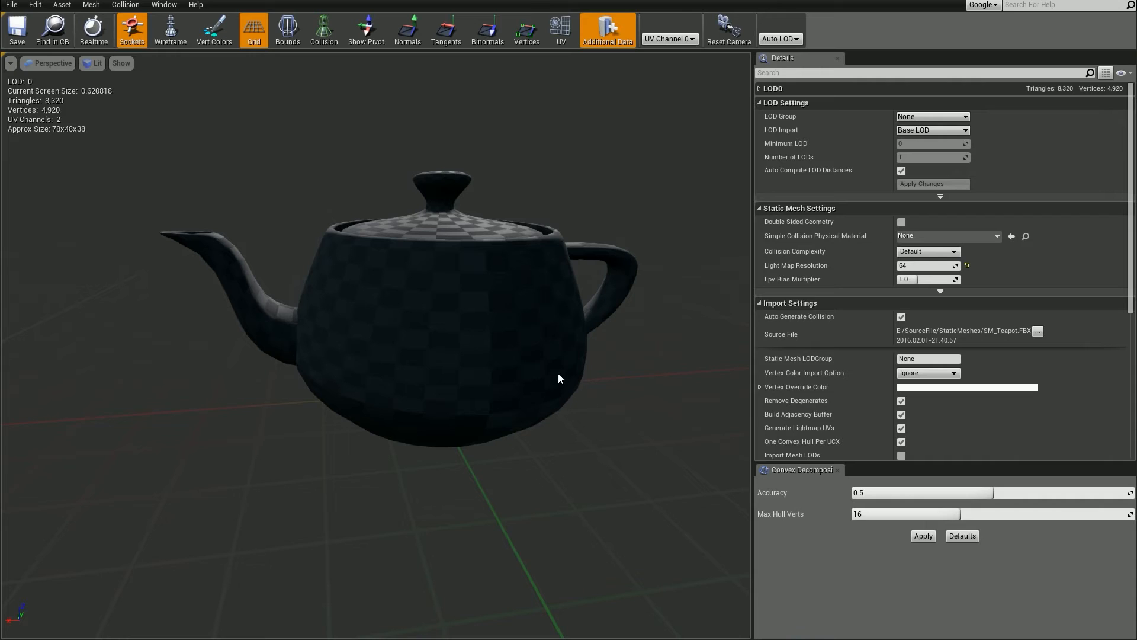
- Inspect the auto-reimported teapot in the Unreal static mesh editor and in the level
{"action": "left_click_drag", "start_coordinate": [559, 376], "coordinate": [628, 378]}
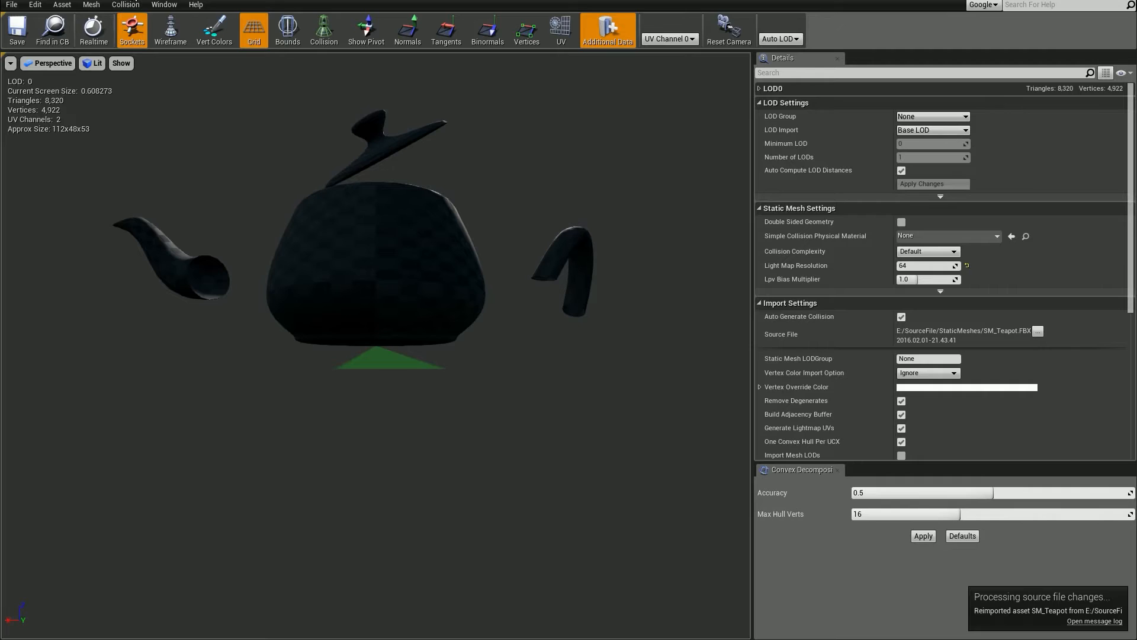
{"action": "left_click", "coordinate": [107, 0]}
{"action": "key", "text": "Escape"}
{"action": "left_click_drag", "start_coordinate": [362, 231], "coordinate": [448, 226], "text": "alt"}
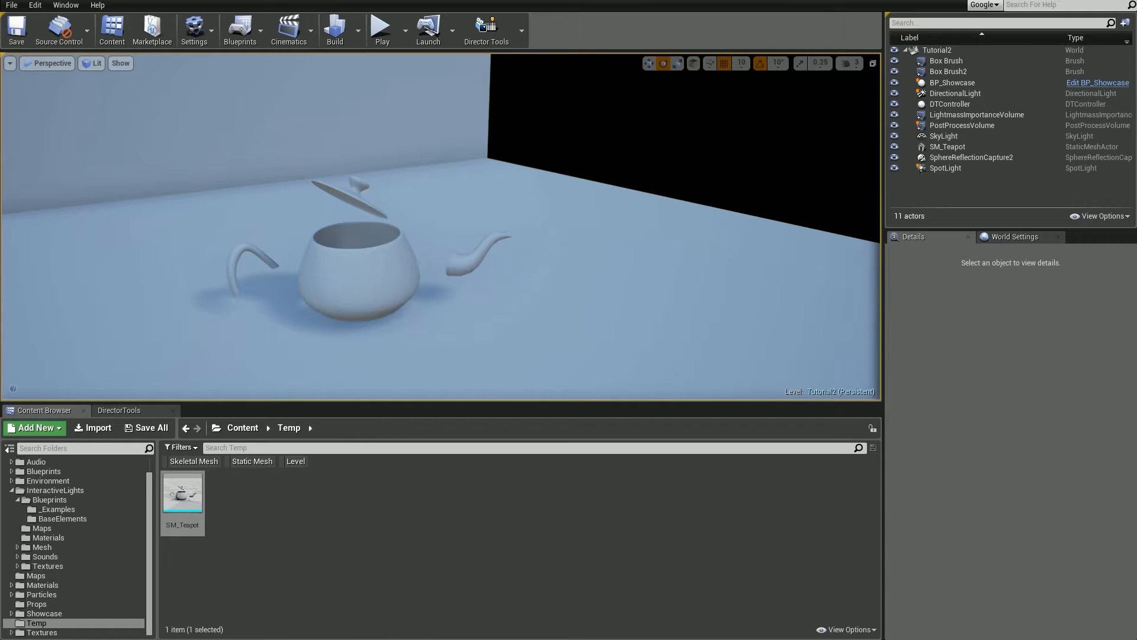
- Switch to File Explorer and open the StaticMeshes folder inside SourceFile
{"action": "left_click_drag", "start_coordinate": [1136, 142], "coordinate": [494, 0]}
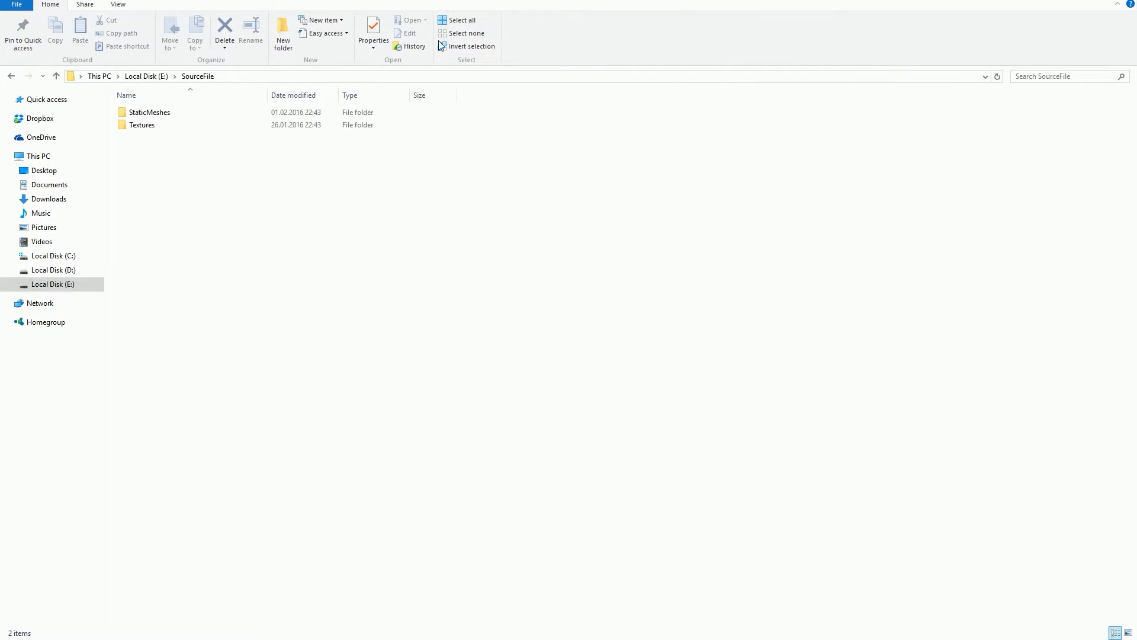
{"action": "double_click", "coordinate": [139, 113]}
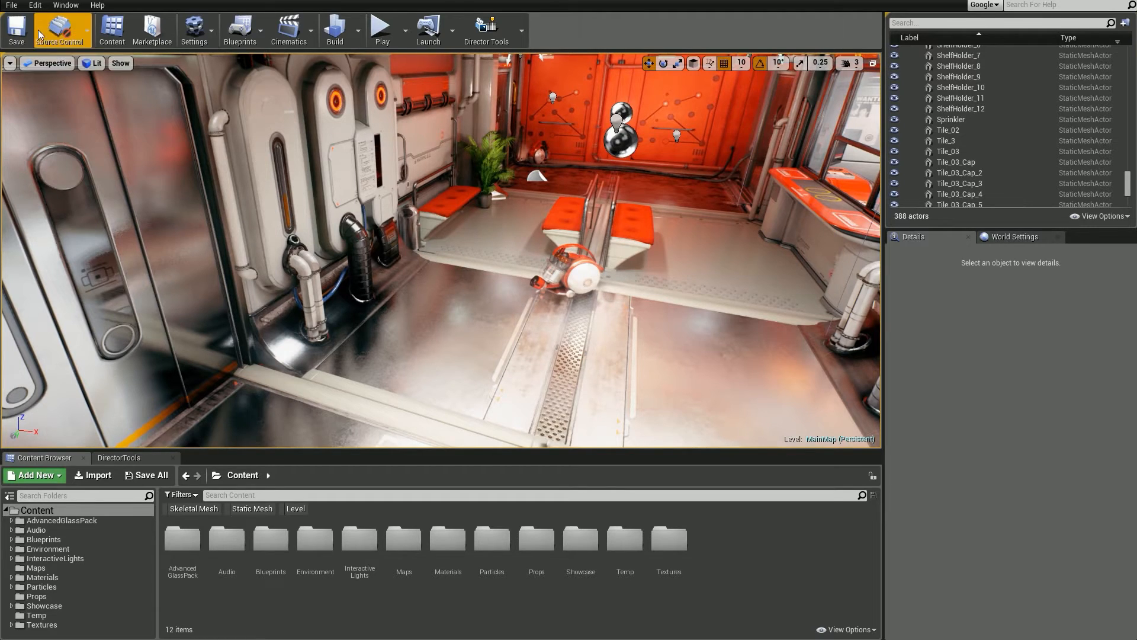
- Show the Modes tools, place a Point Light on the room's floor, delete it and close Modes again
{"action": "left_click", "coordinate": [65, 5]}
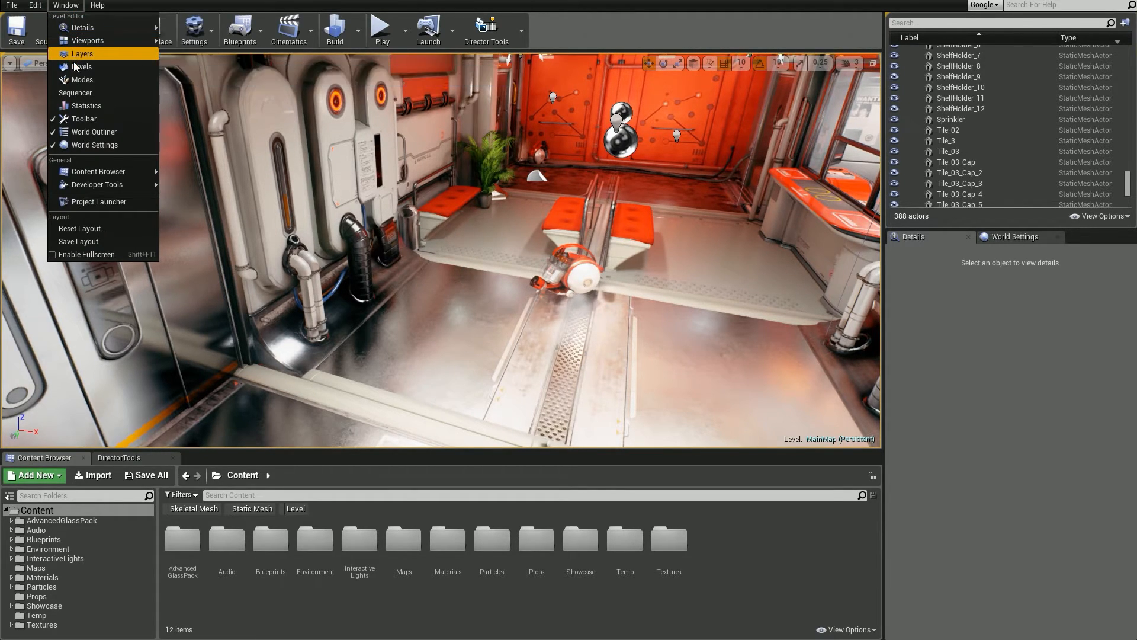
{"action": "left_click", "coordinate": [82, 79]}
{"action": "left_click_drag", "start_coordinate": [114, 157], "coordinate": [526, 300]}
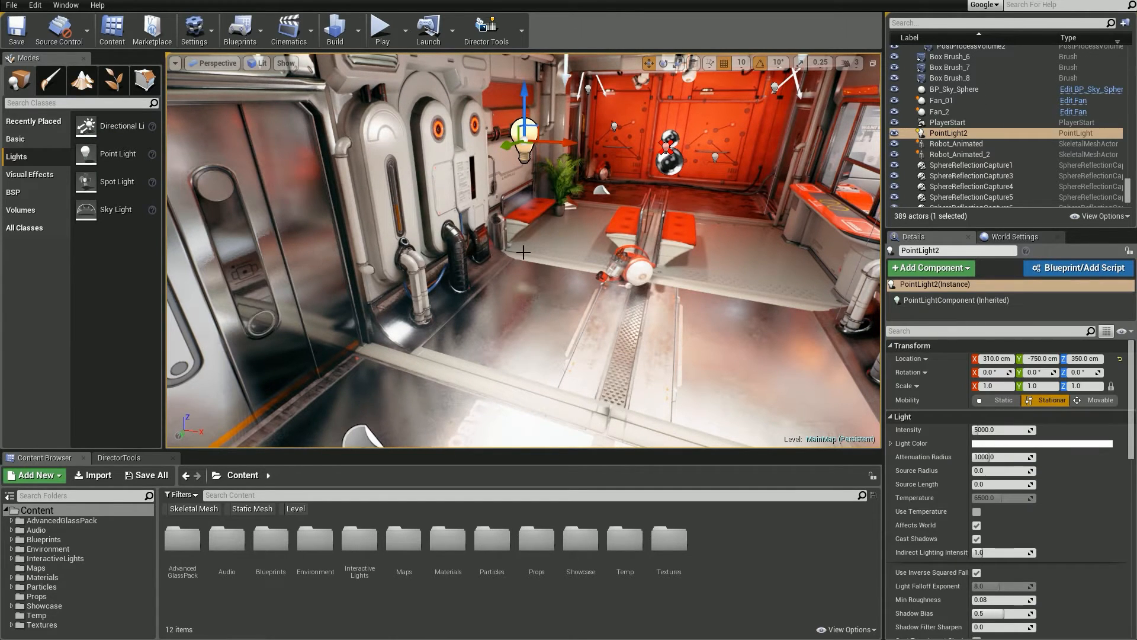
{"action": "key", "text": "Delete"}
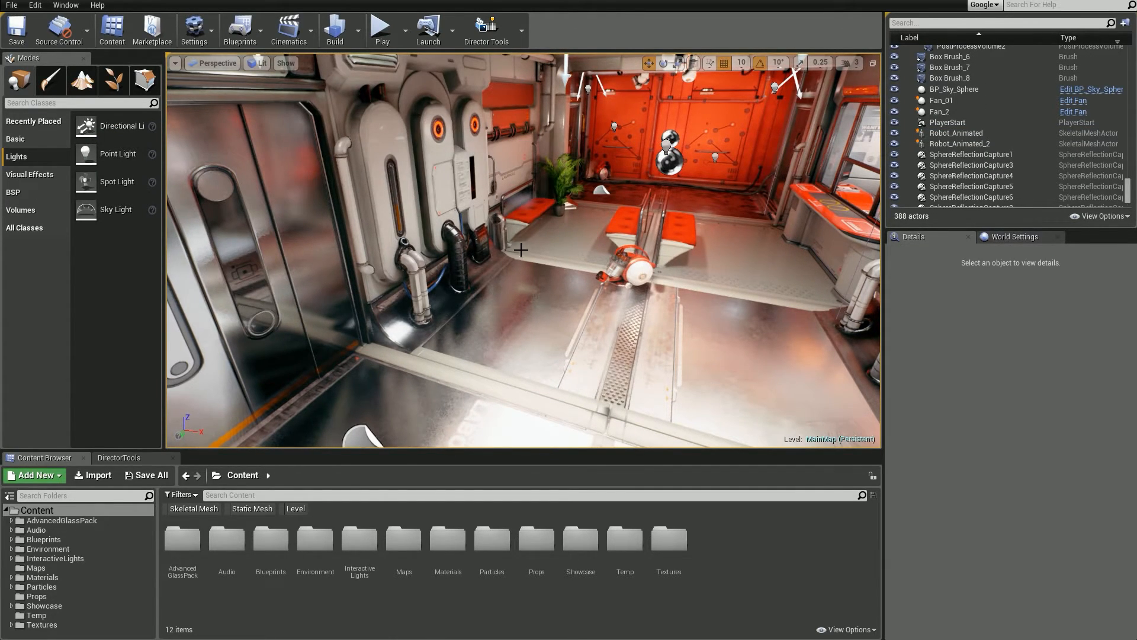
{"action": "left_click", "coordinate": [84, 57]}
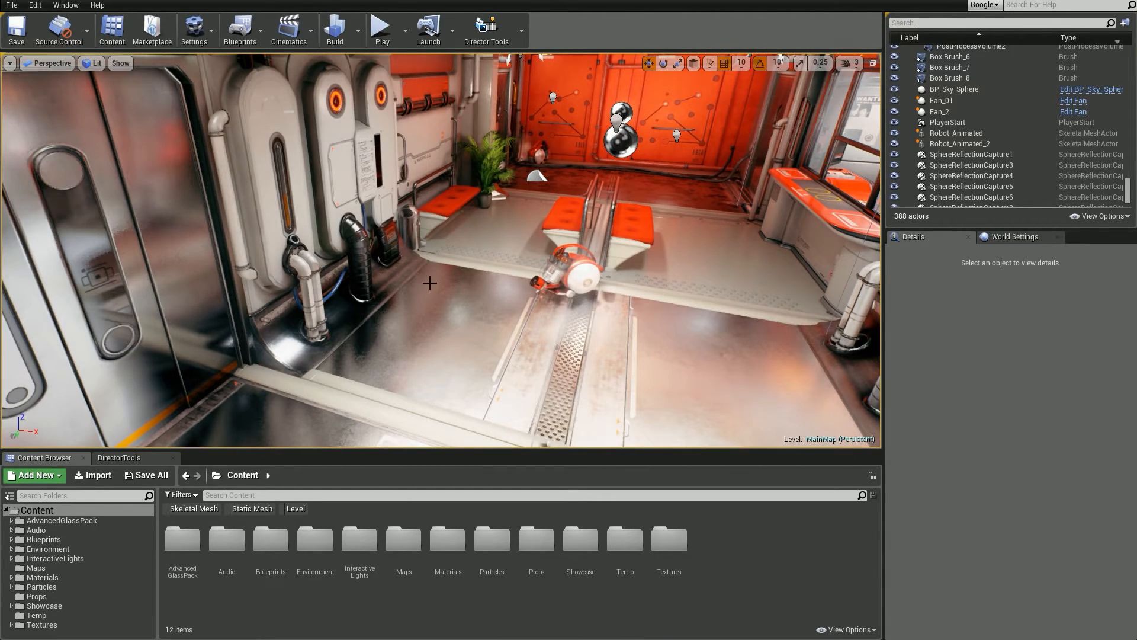
- Place a point light directly on the floor in the viewport and move it to about X 270, Y -830, Z 330 cm
{"action": "left_click", "coordinate": [431, 284]}
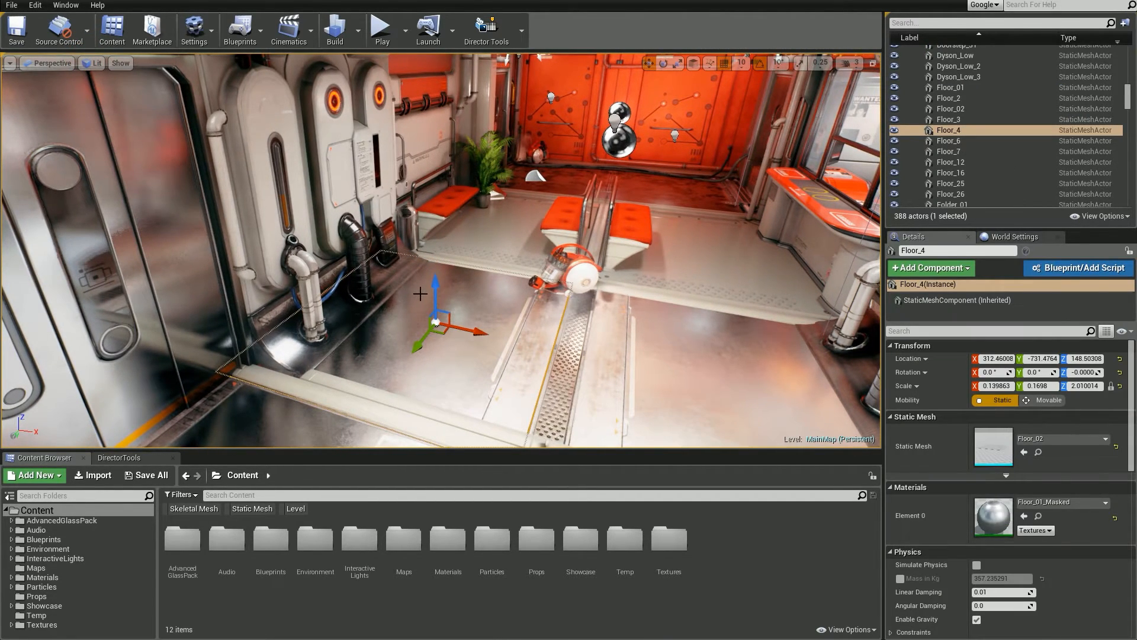
{"action": "left_click", "coordinate": [448, 279]}
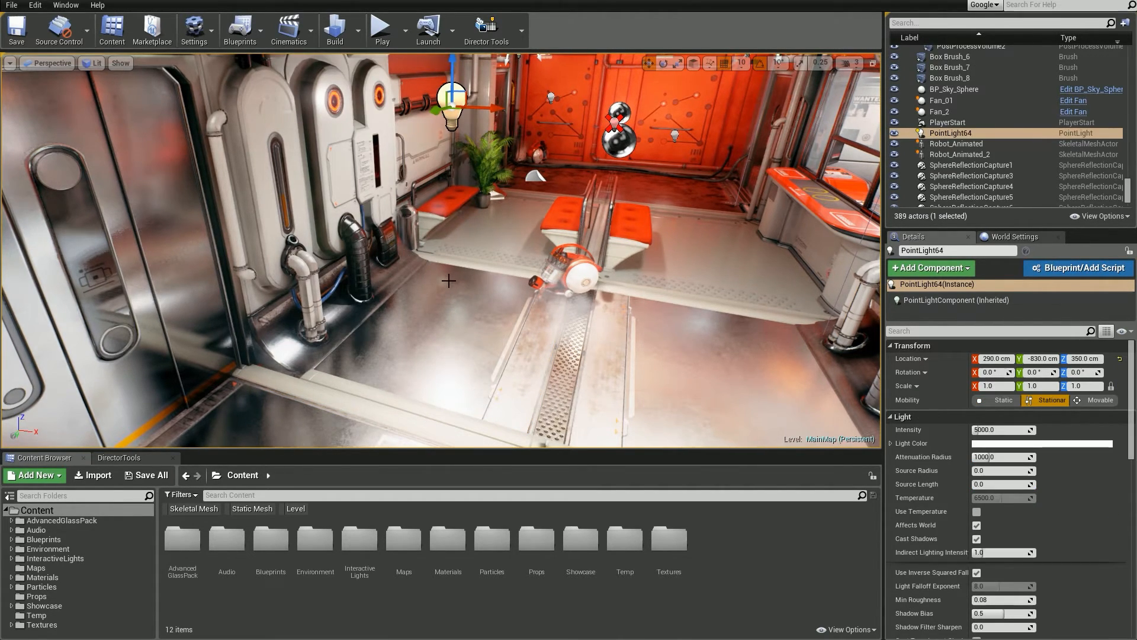
{"action": "right_click_drag", "start_coordinate": [456, 177], "coordinate": [456, 146]}
{"action": "left_click_drag", "start_coordinate": [457, 161], "coordinate": [441, 125]}
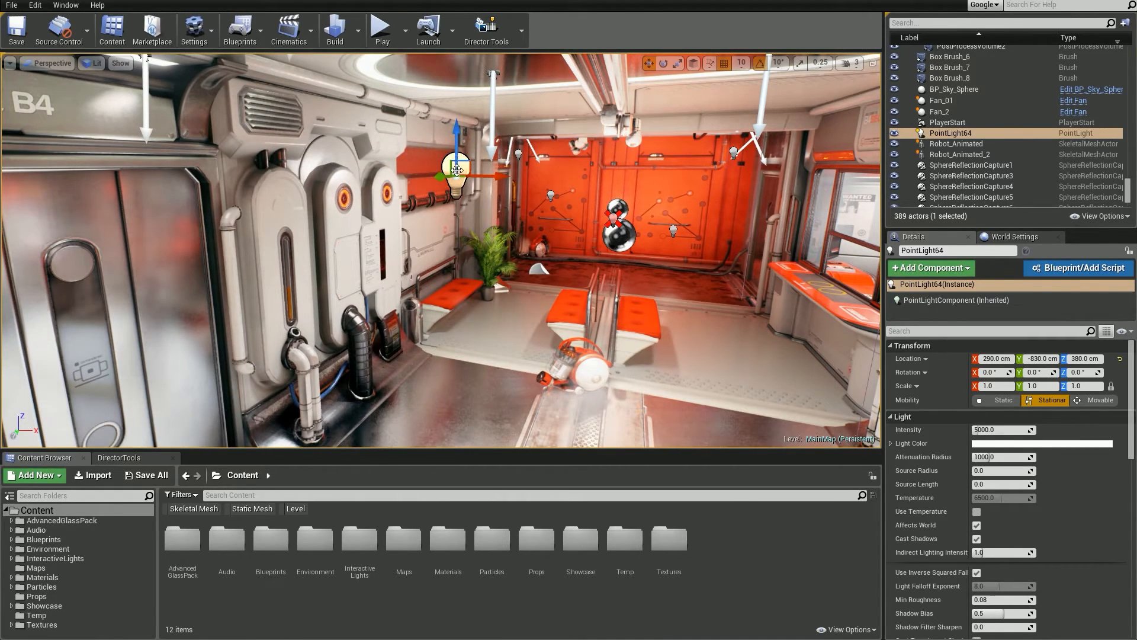
{"action": "mouse_move", "coordinate": [453, 222]}
{"action": "right_mouse_down"}
{"action": "mouse_move", "coordinate": [439, 208]}
{"action": "mouse_move", "coordinate": [453, 223]}
{"action": "right_mouse_up"}
{"action": "key", "text": "w"}
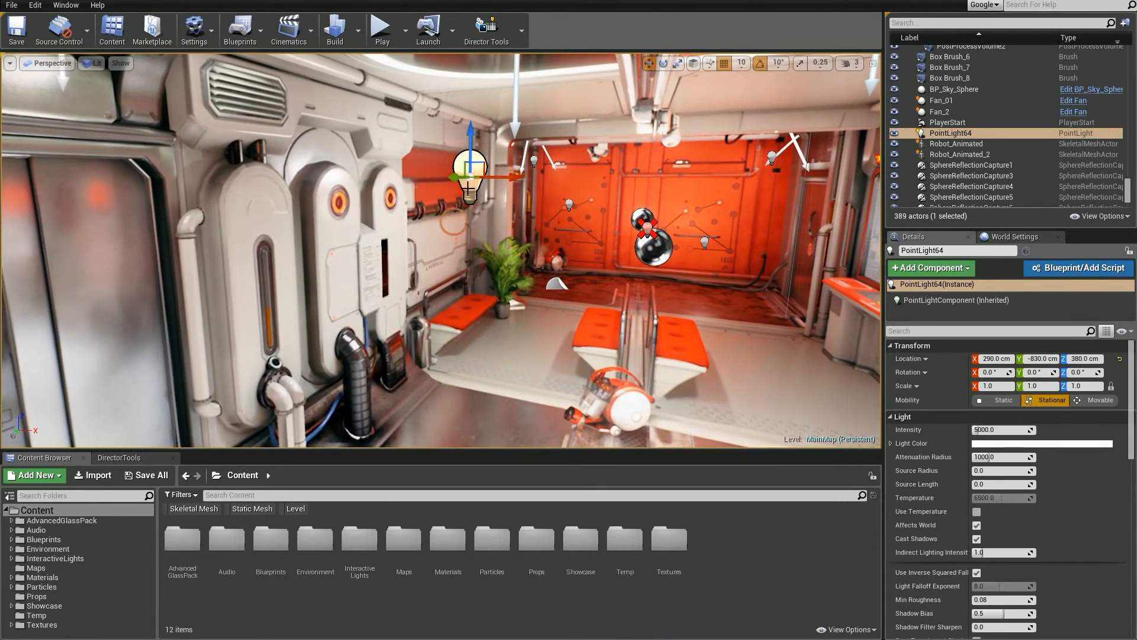
{"action": "left_click_drag", "start_coordinate": [478, 166], "coordinate": [460, 219]}
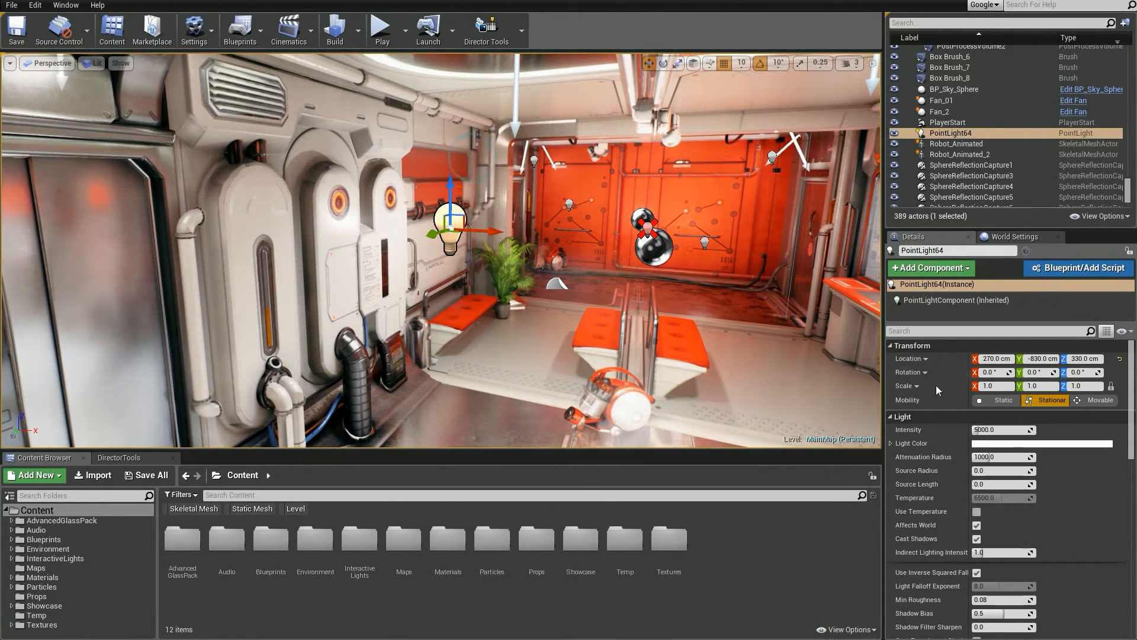
- Set the point light's intensity to about 2615.6, check its effect on the room and delete the light
{"action": "mouse_move", "coordinate": [993, 430]}
{"action": "left_mouse_down"}
{"action": "mouse_move", "coordinate": [1008, 430]}
{"action": "mouse_move", "coordinate": [991, 430]}
{"action": "left_mouse_up"}
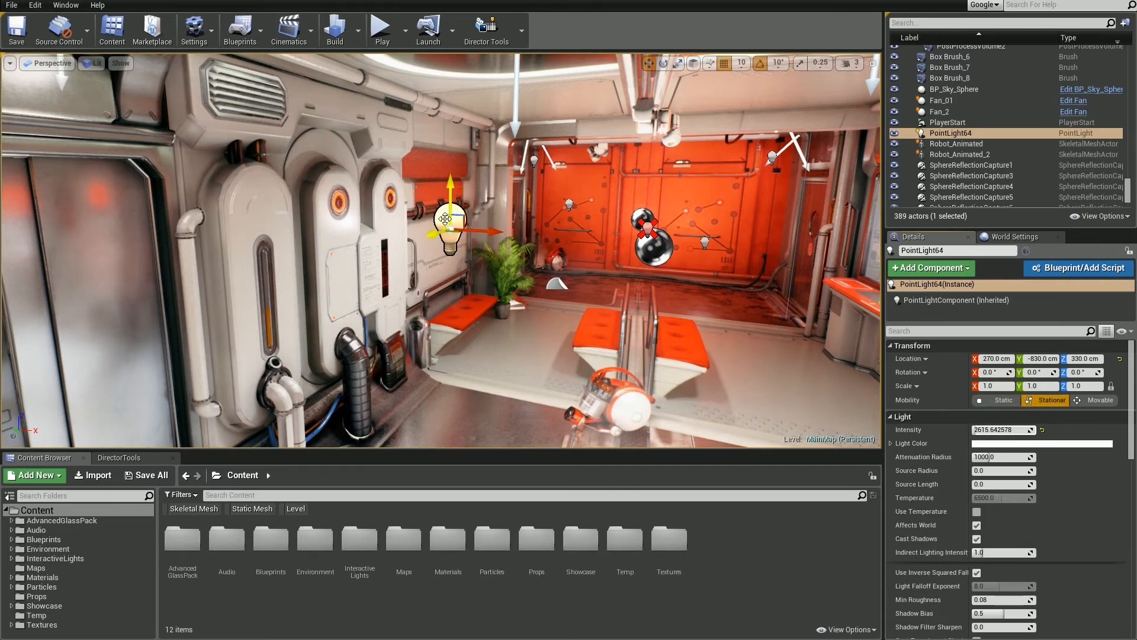
{"action": "right_click_drag", "start_coordinate": [447, 219], "coordinate": [479, 234]}
{"action": "right_click_drag", "start_coordinate": [618, 357], "coordinate": [600, 352]}
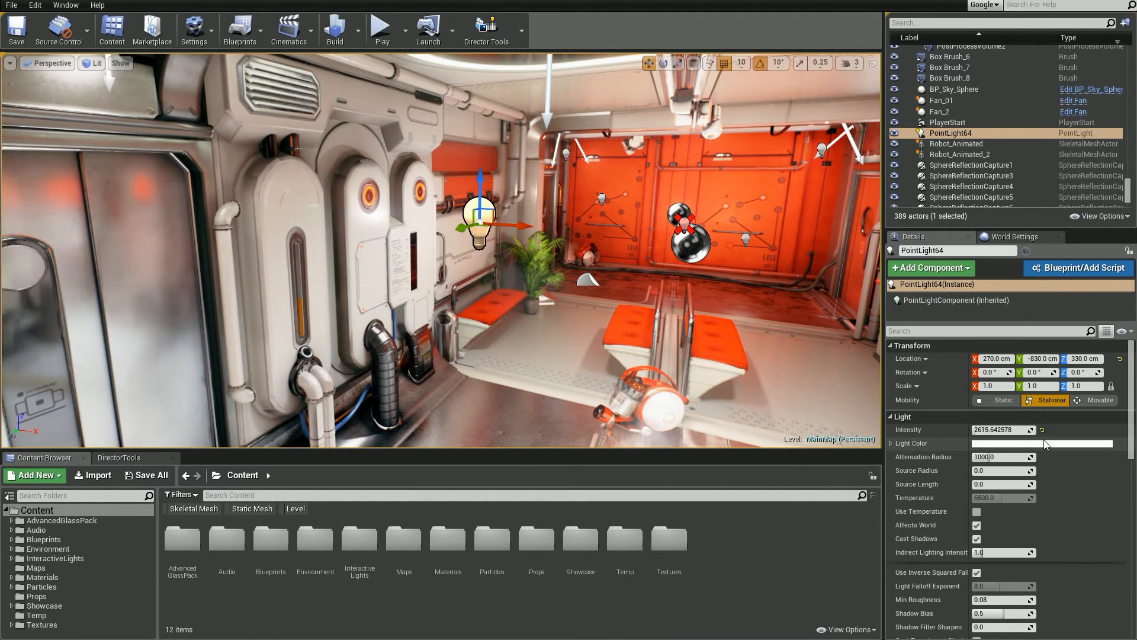
{"action": "right_click_drag", "start_coordinate": [664, 331], "coordinate": [636, 320]}
{"action": "key", "text": "Delete"}
- Place a point light coloured from the narrower wall unit's glowing orange ring and move it to about X 230, Y -820, Z 360 cm
{"action": "key", "text": "w"}
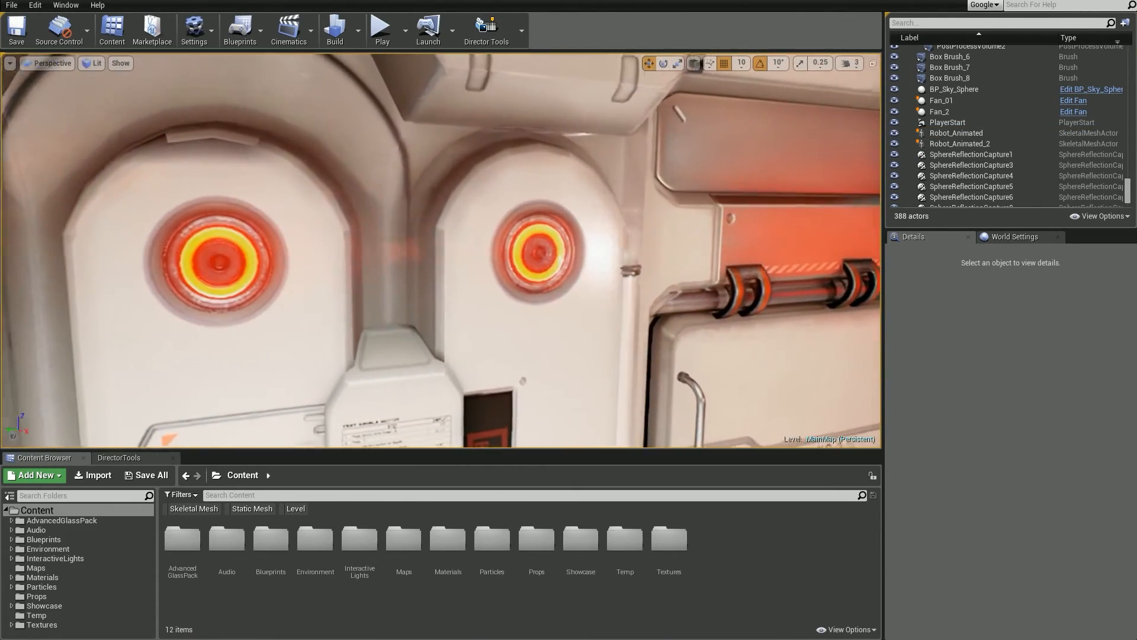
{"action": "right_click_drag", "start_coordinate": [391, 237], "coordinate": [412, 237]}
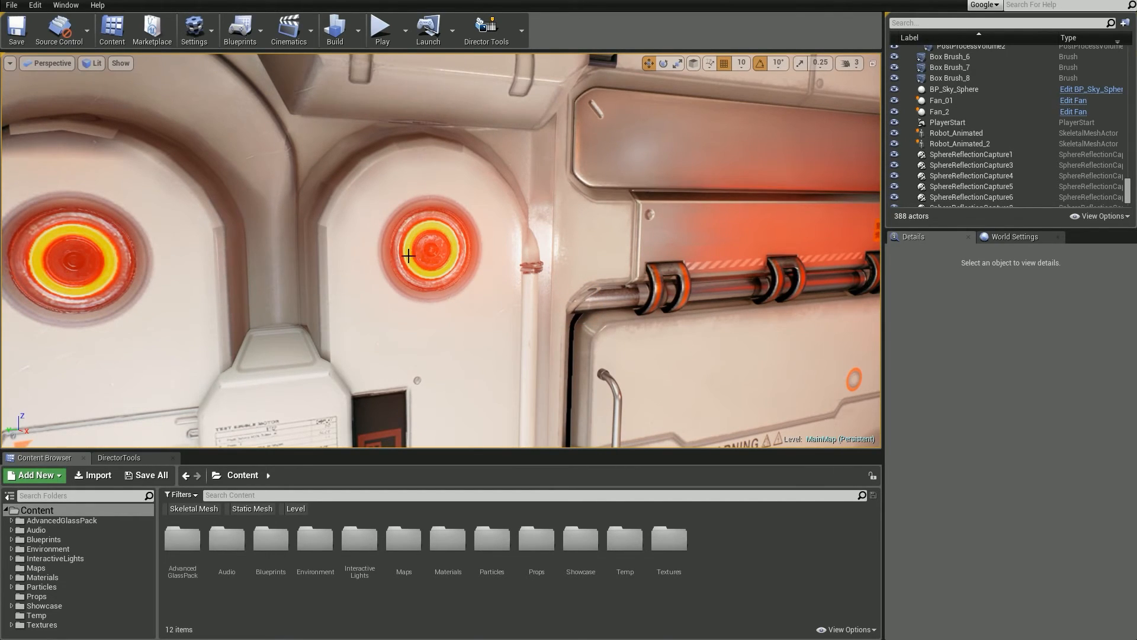
{"action": "key", "text": "ctrl+z"}
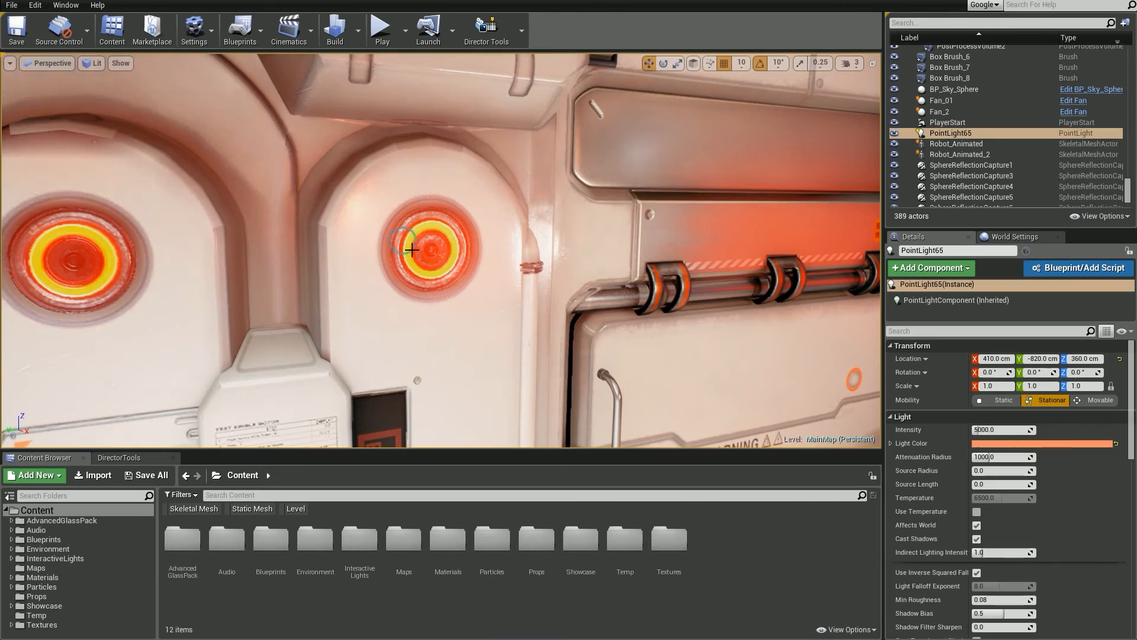
{"action": "right_click_drag", "start_coordinate": [412, 249], "coordinate": [558, 259]}
{"action": "key", "text": "s"}
{"action": "left_click_drag", "start_coordinate": [711, 269], "coordinate": [349, 280]}
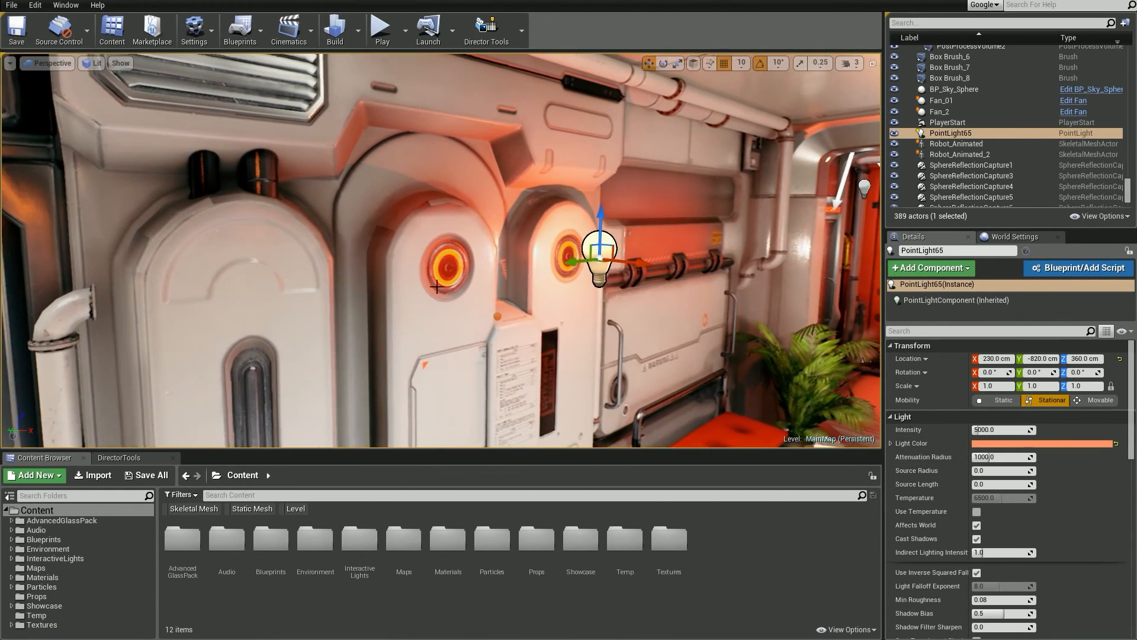
- Switch the viewport to Unlit view mode and deselect the point light
{"action": "left_click", "coordinate": [94, 63]}
{"action": "left_click", "coordinate": [101, 96]}
{"action": "key", "text": "Escape"}
- Place a point light coloured from the neighbouring wall unit's unlit orange ring and move it to about X 240, Y -750, Z 360 cm
{"action": "right_click_drag", "start_coordinate": [357, 196], "coordinate": [363, 201]}
{"action": "key", "text": "w"}
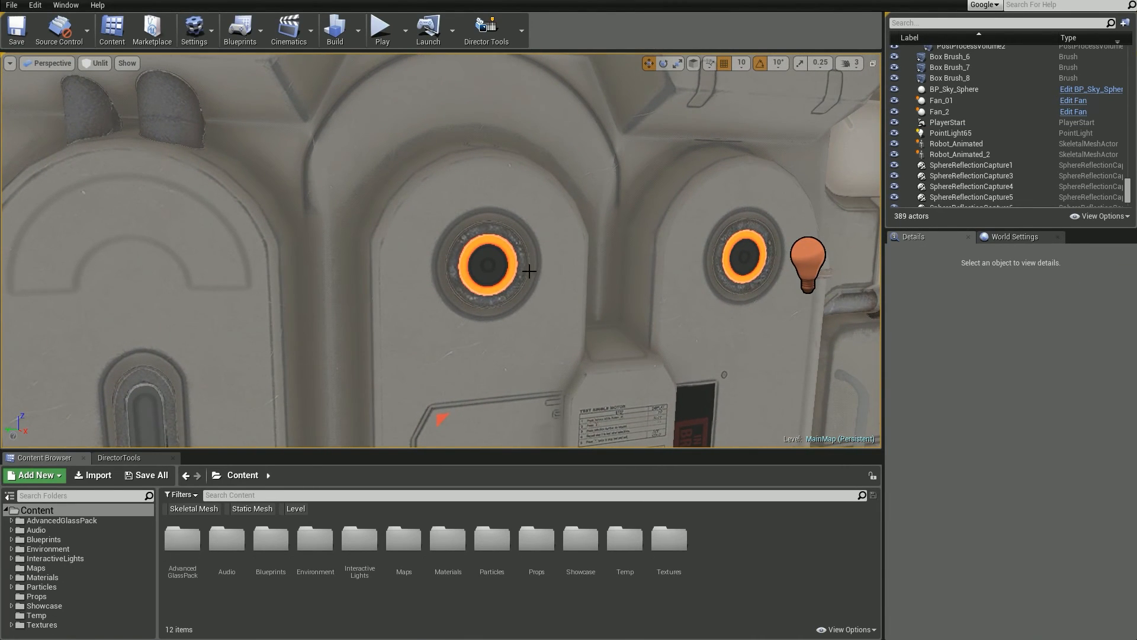
{"action": "left_click", "coordinate": [506, 260]}
{"action": "right_click_drag", "start_coordinate": [522, 270], "coordinate": [589, 270]}
{"action": "key", "text": "s"}
{"action": "left_click_drag", "start_coordinate": [742, 323], "coordinate": [275, 285]}
{"action": "key", "text": "d"}
{"action": "right_click_drag", "start_coordinate": [275, 285], "coordinate": [217, 284]}
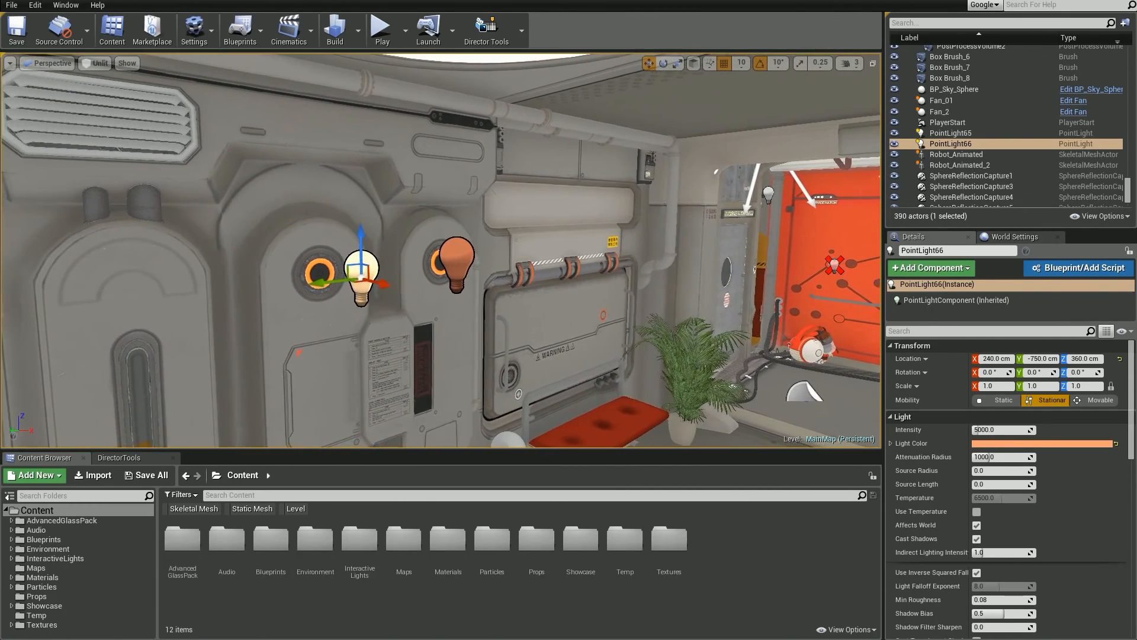
- Deselect the new light and return the viewport to Lit view mode to inspect the lit room
{"action": "key", "text": "Escape"}
{"action": "left_click", "coordinate": [86, 62]}
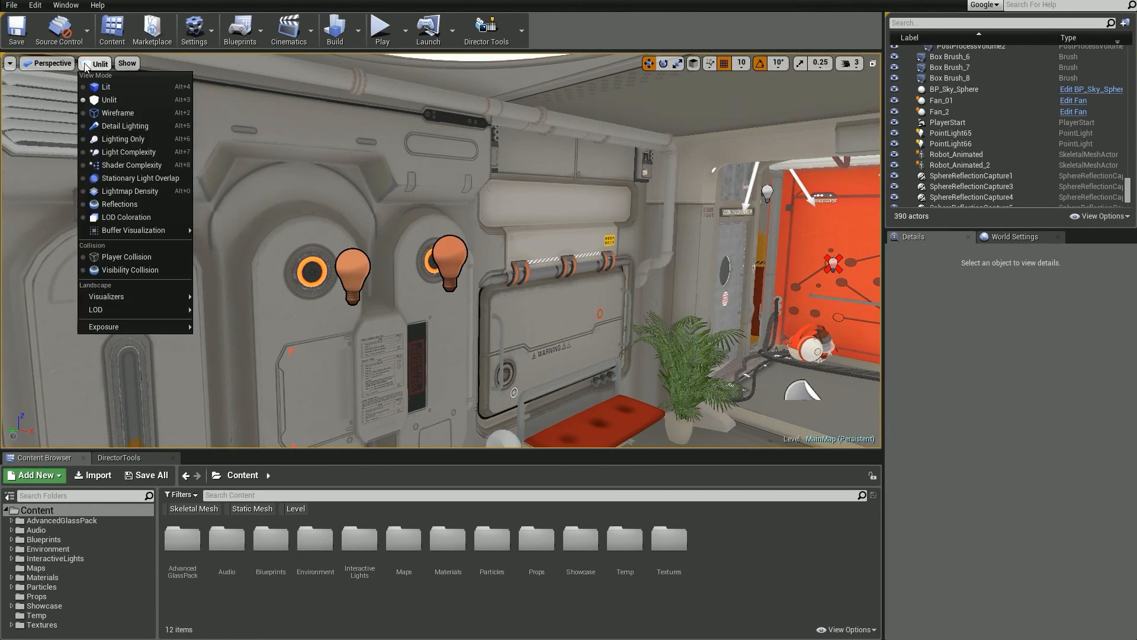
{"action": "left_click", "coordinate": [100, 84]}
{"action": "right_click_drag", "start_coordinate": [364, 236], "coordinate": [486, 239]}
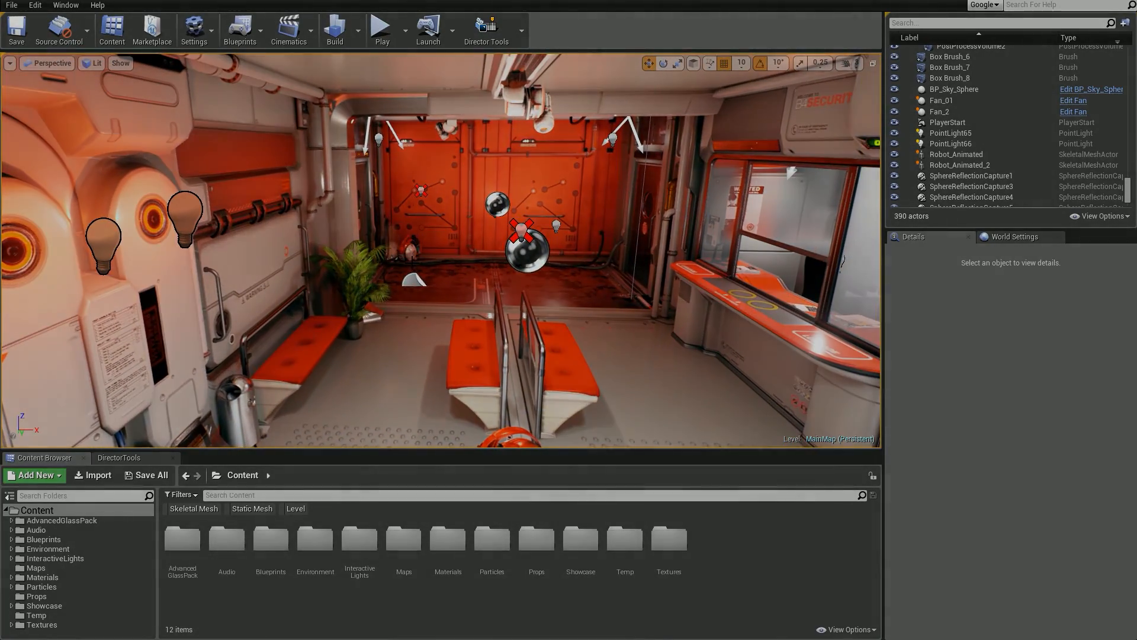